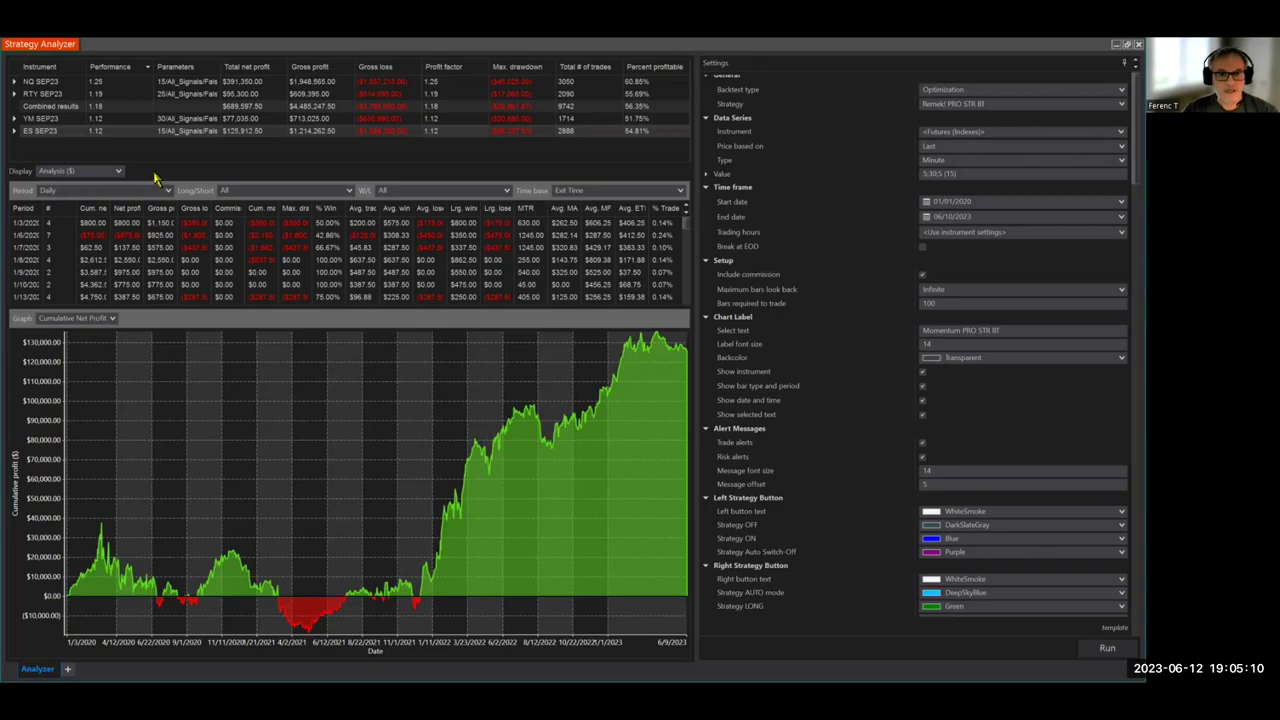
# - Review the cumulative net profit graphs of the NQ, RTY, YM and ES SEP23 results one after another
pyautogui.click(45, 82)
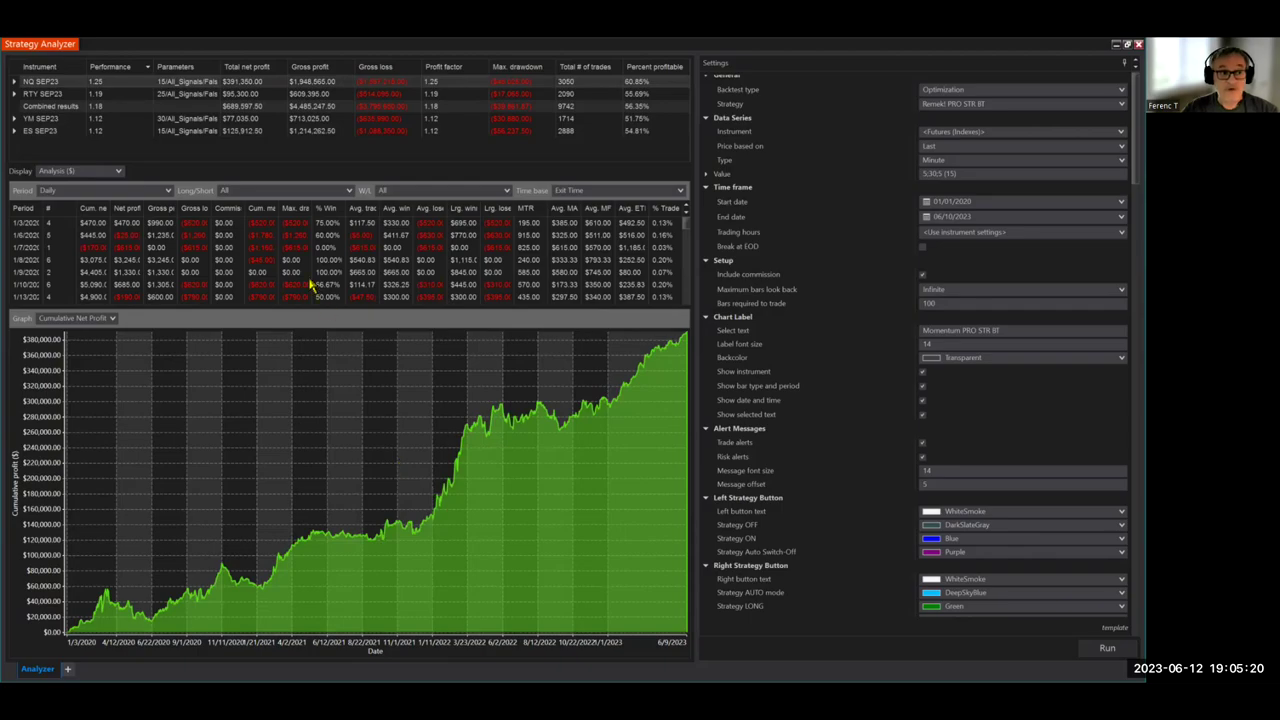
pyautogui.click(66, 92)
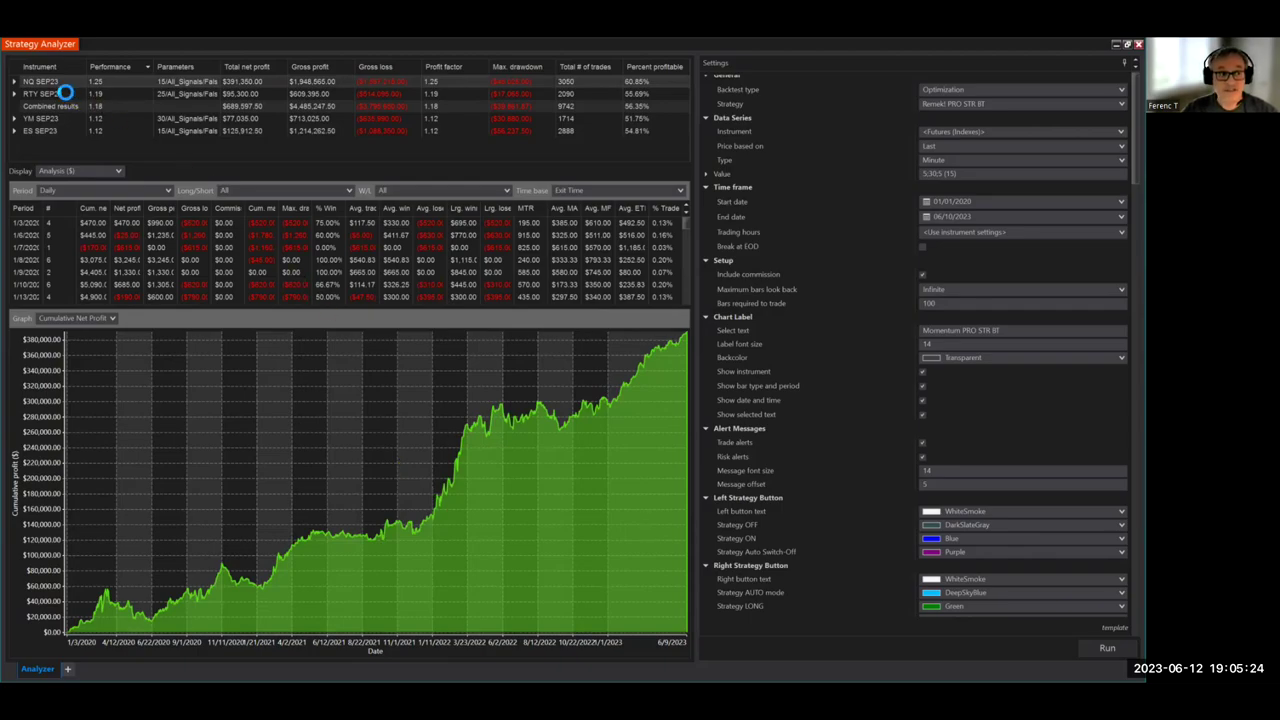
pyautogui.click(66, 93)
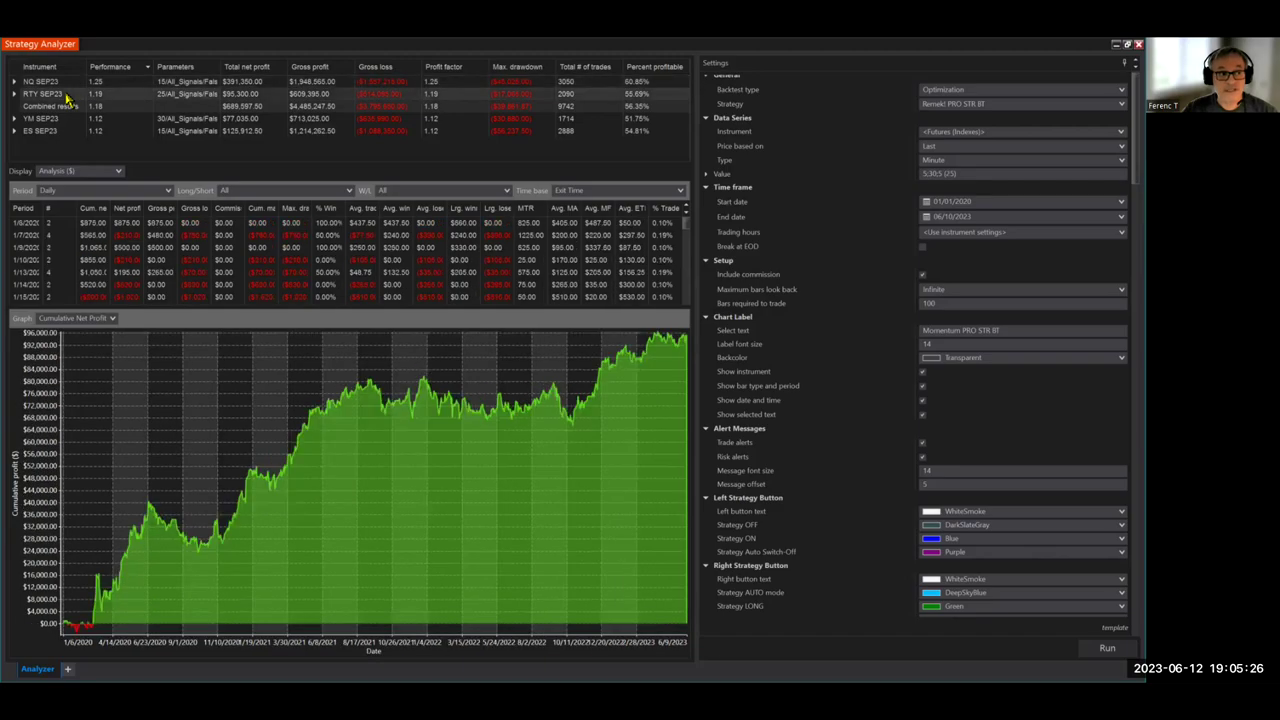
pyautogui.click(58, 118)
pyautogui.click(59, 119)
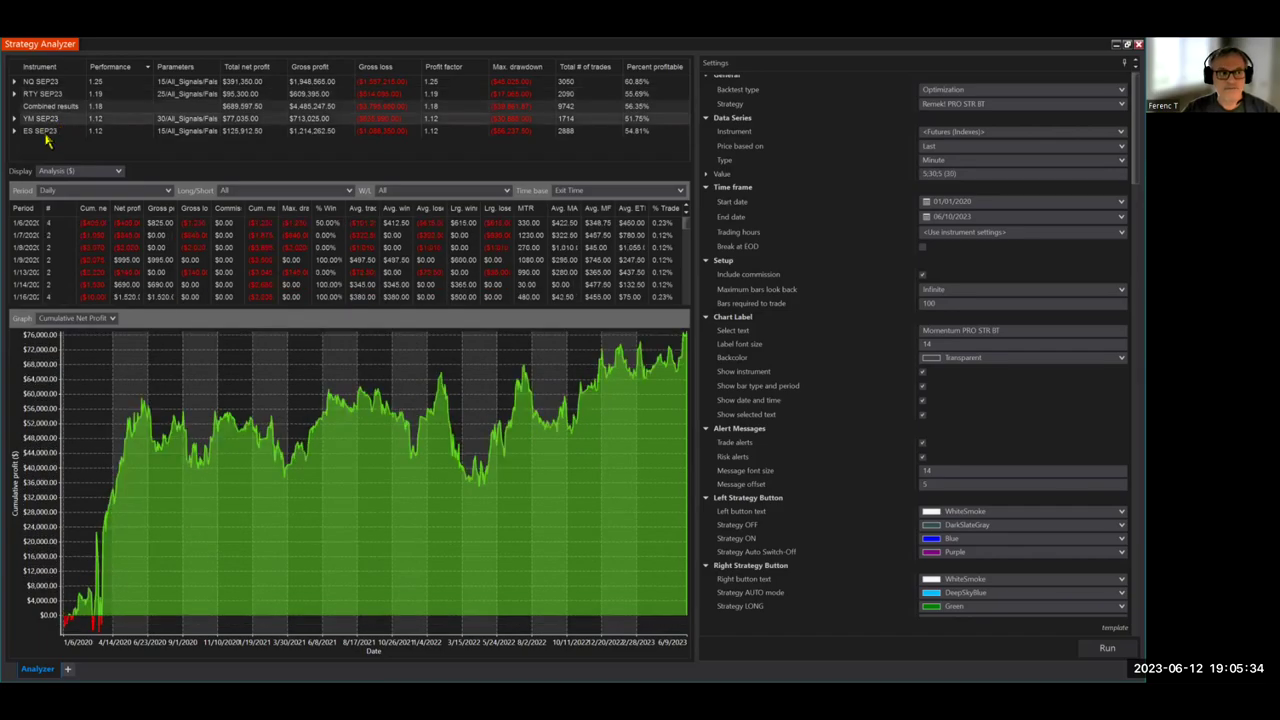
pyautogui.click(44, 132)
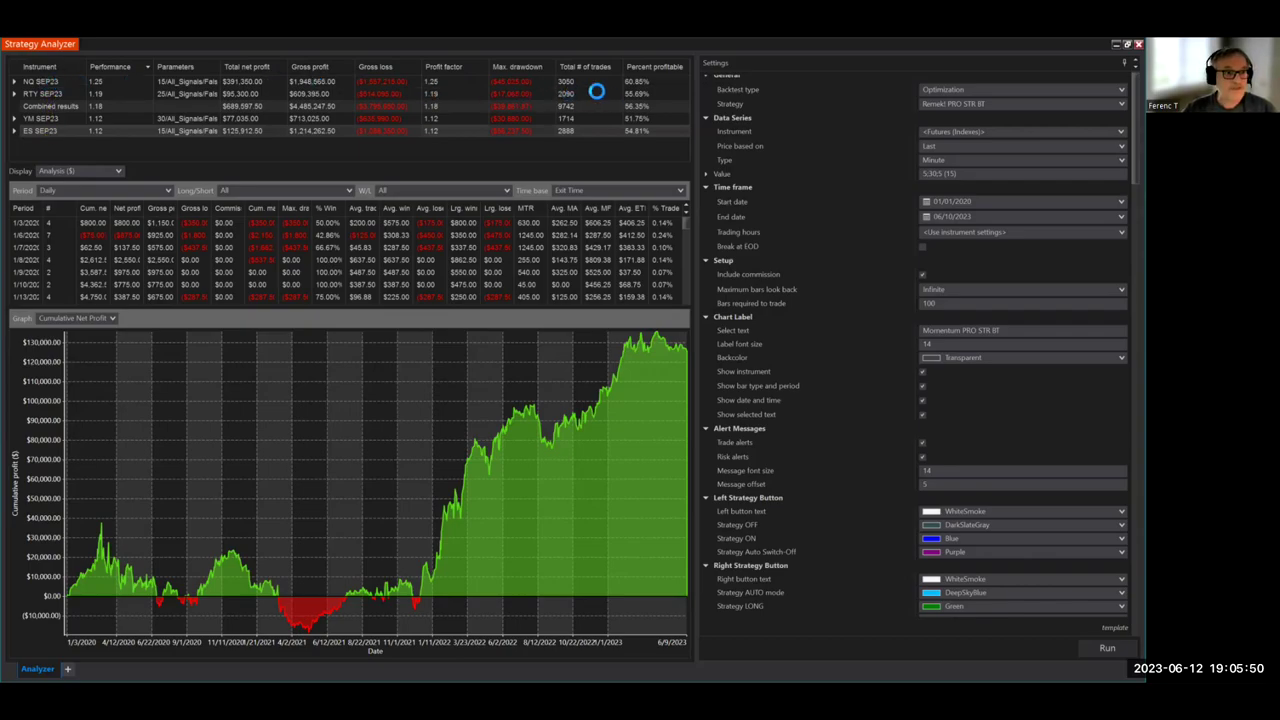
# - Generate a Monte Carlo net profit graph for the NQ SEP23 result with 100 simulations of 3,050 trades
pyautogui.click(55, 83)
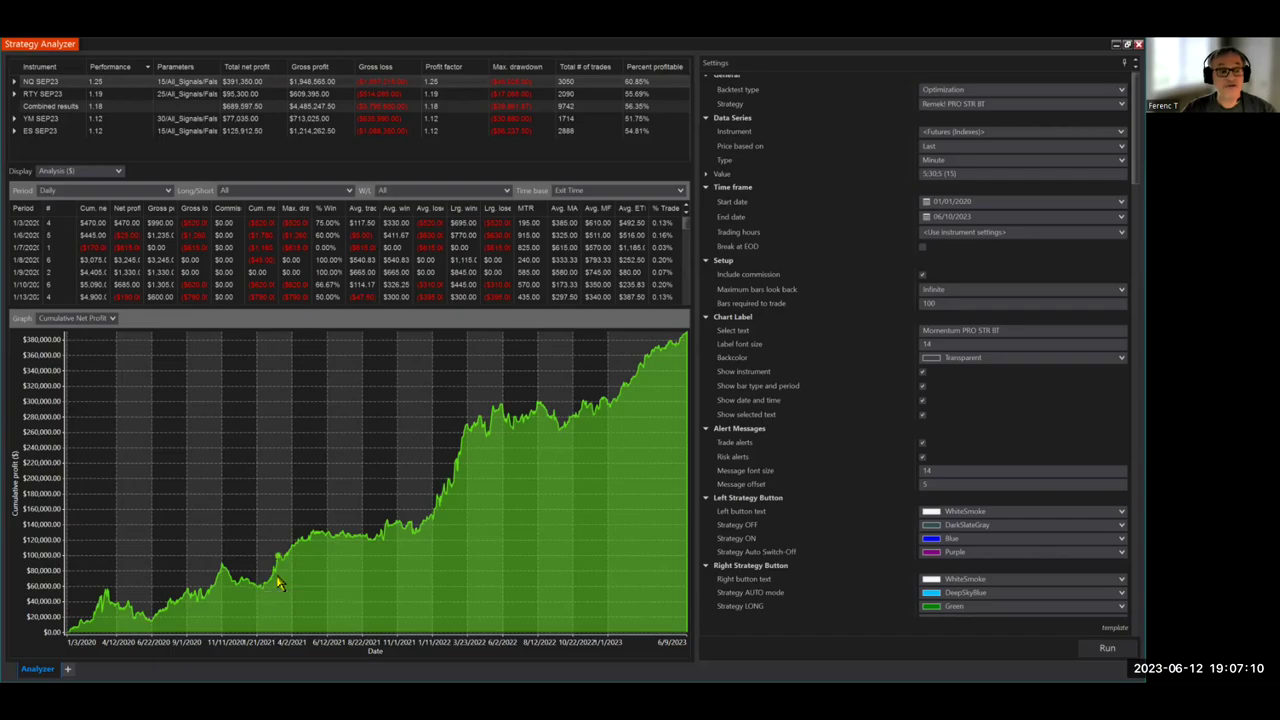
pyautogui.moveTo(284, 566)
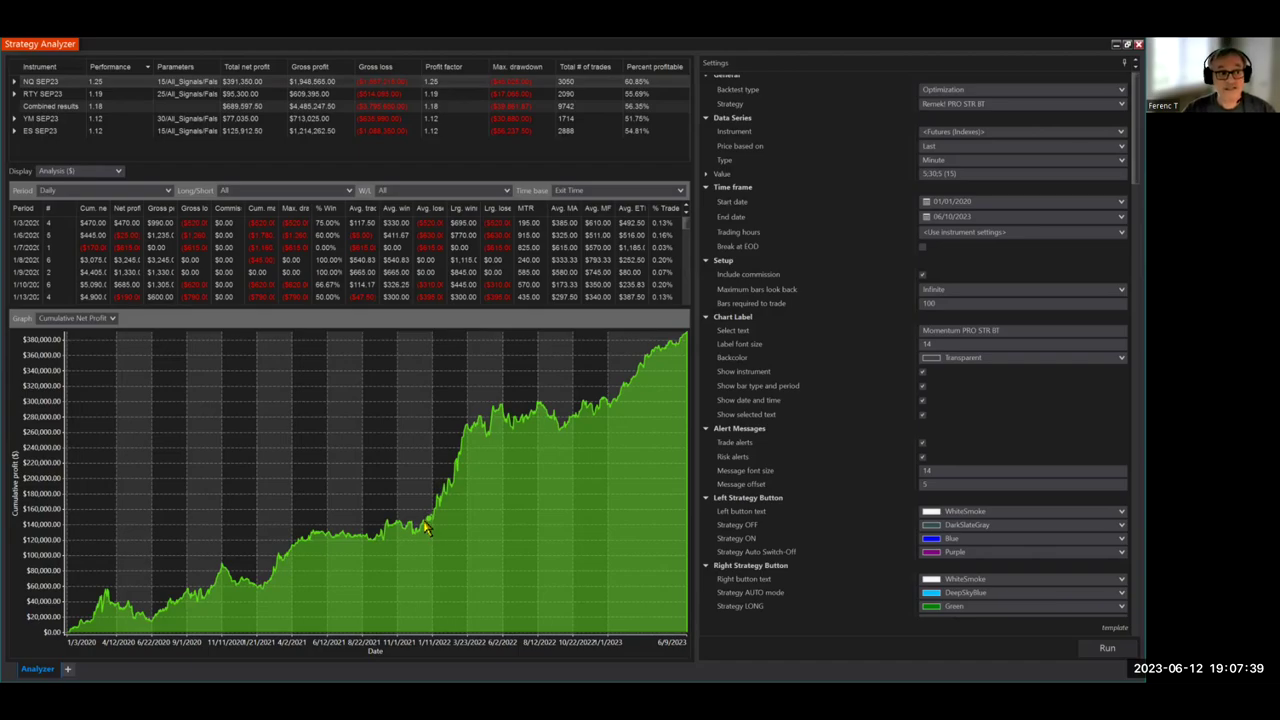
pyautogui.click(121, 173)
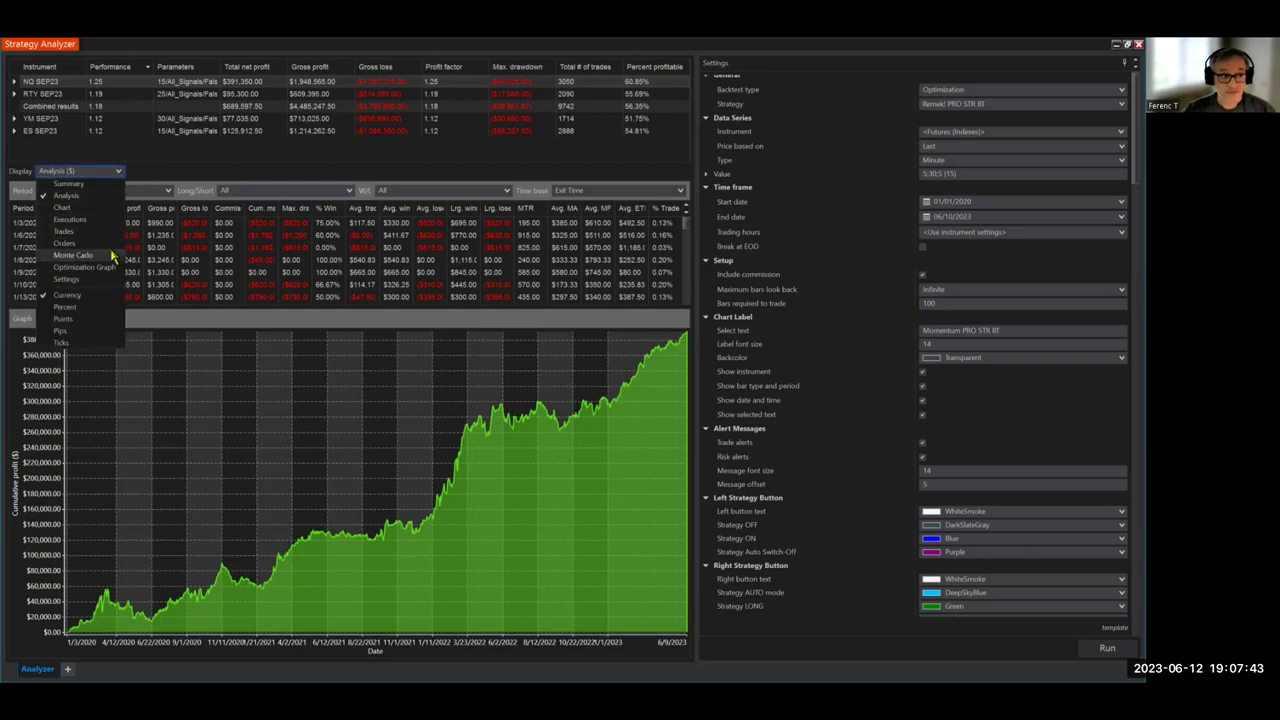
pyautogui.click(110, 256)
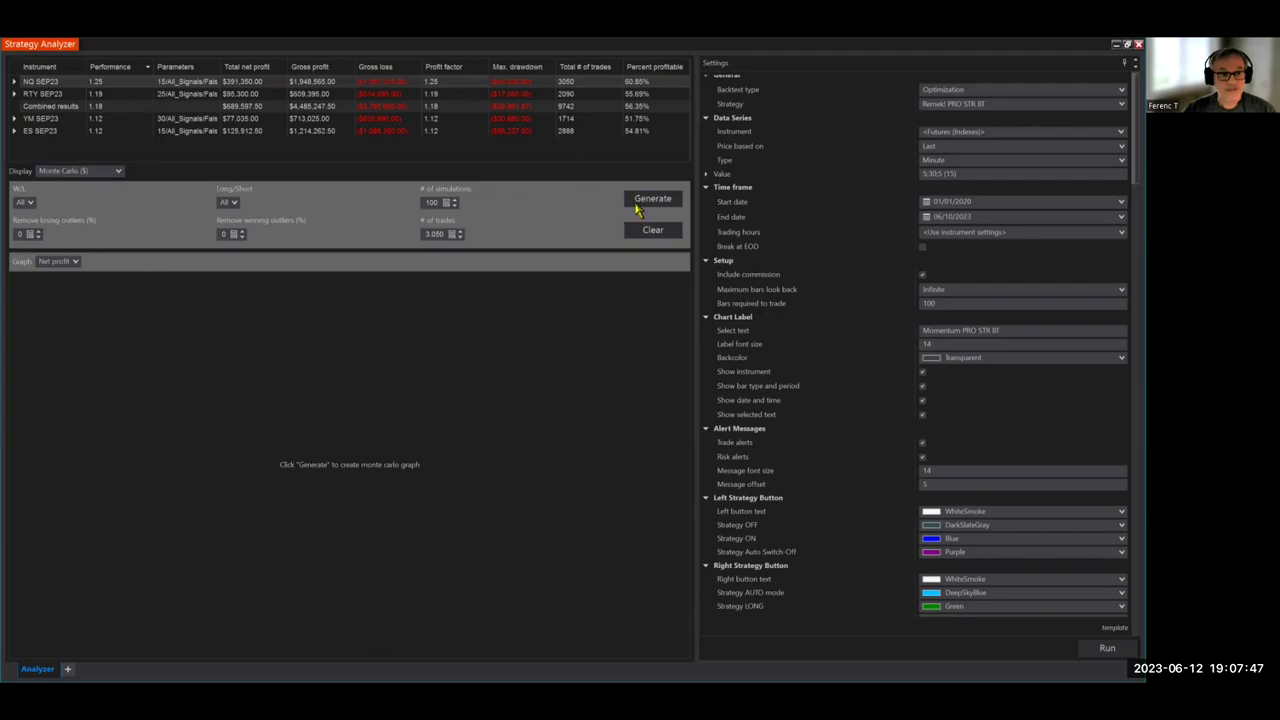
pyautogui.click(641, 207)
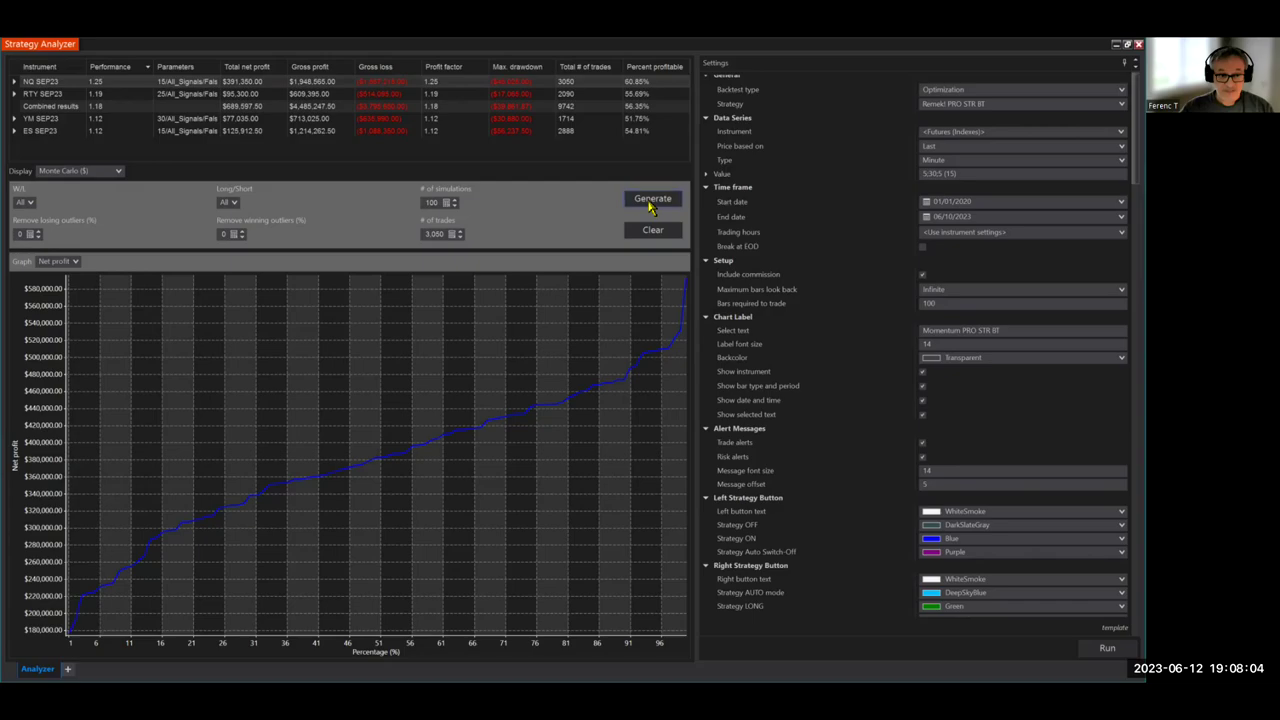
# - Add repeated Monte Carlo runs with the same settings to the NQ SEP23 net profit graph to compare the curves
pyautogui.click(651, 200)
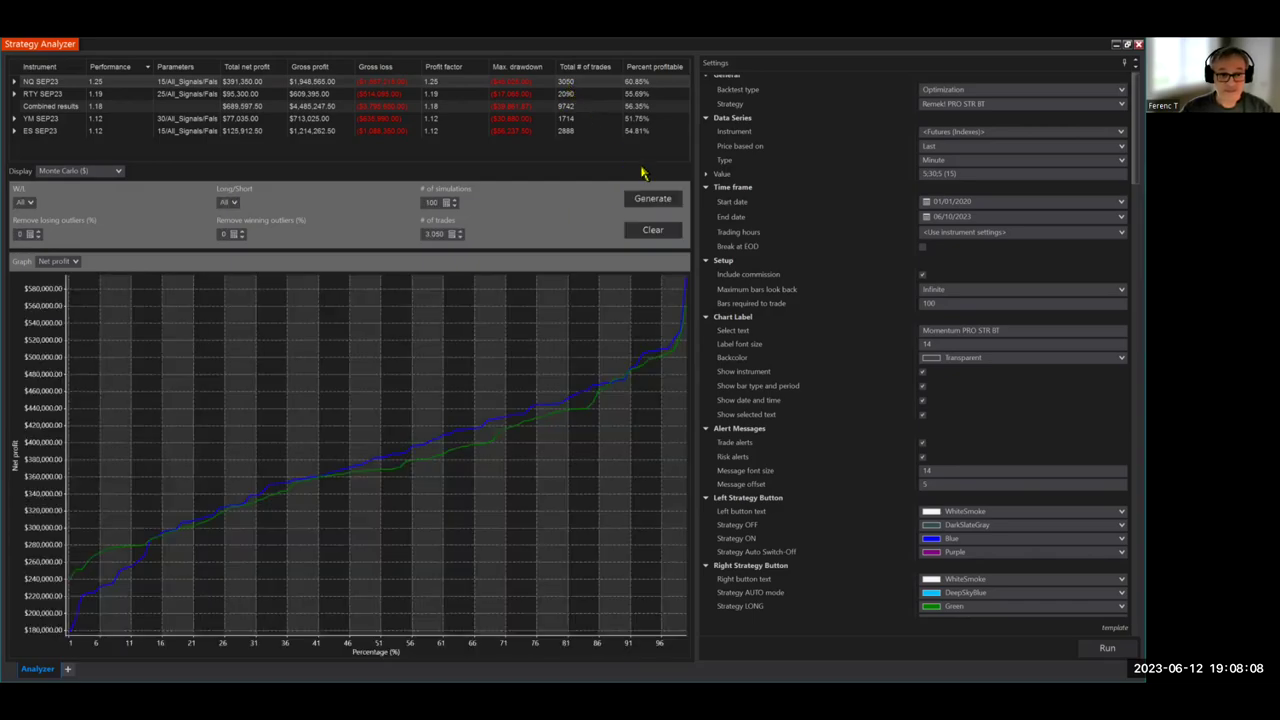
pyautogui.click(653, 200)
pyautogui.click(653, 200)
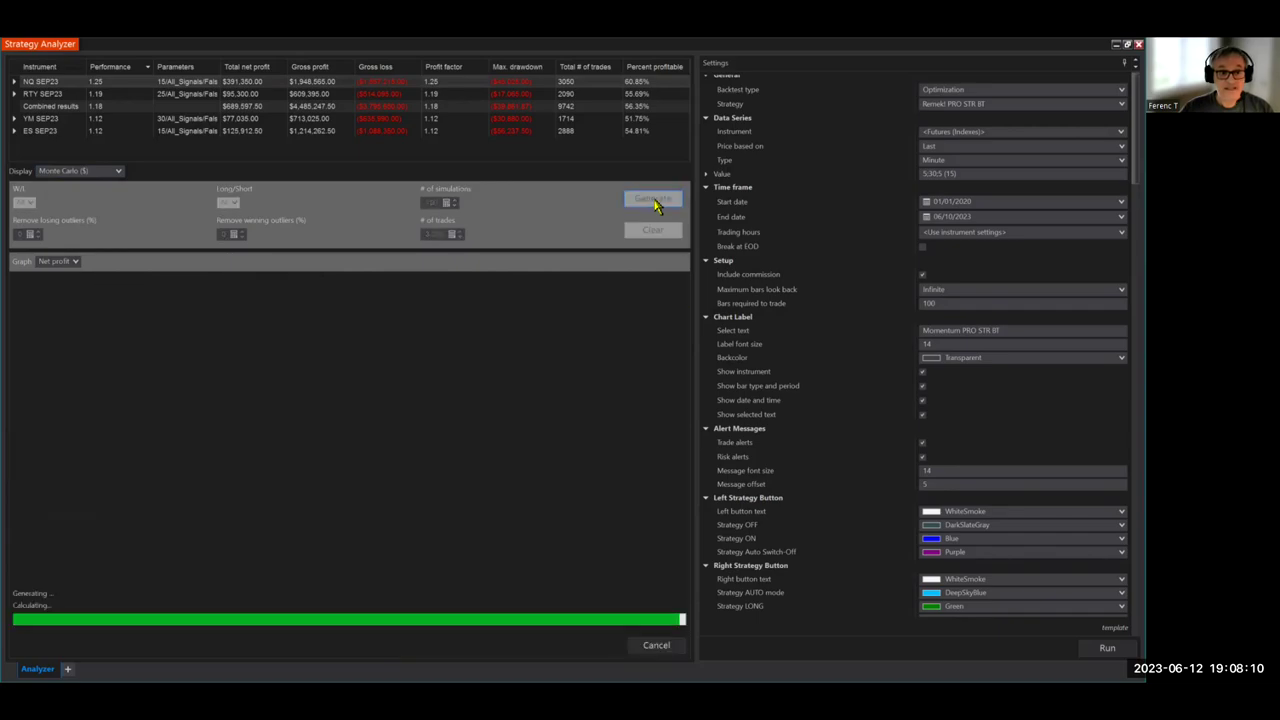
pyautogui.click(653, 200)
pyautogui.click(653, 200)
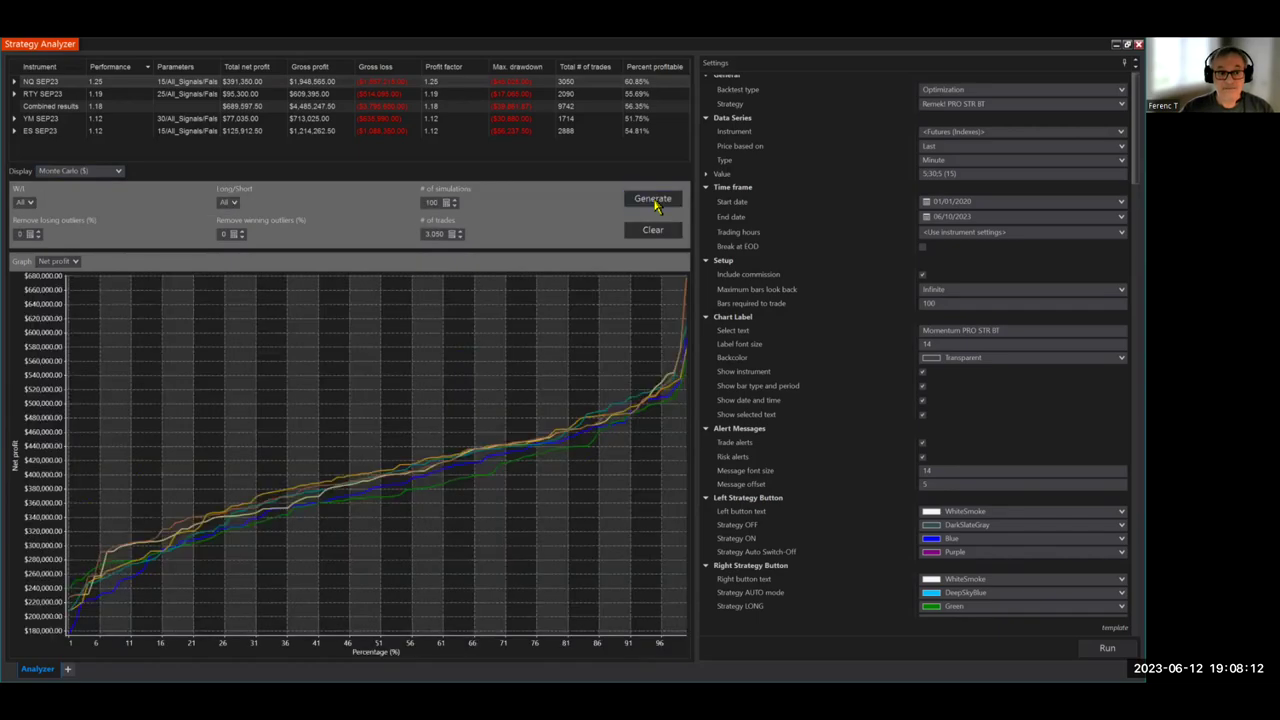
pyautogui.click(653, 200)
pyautogui.click(653, 200)
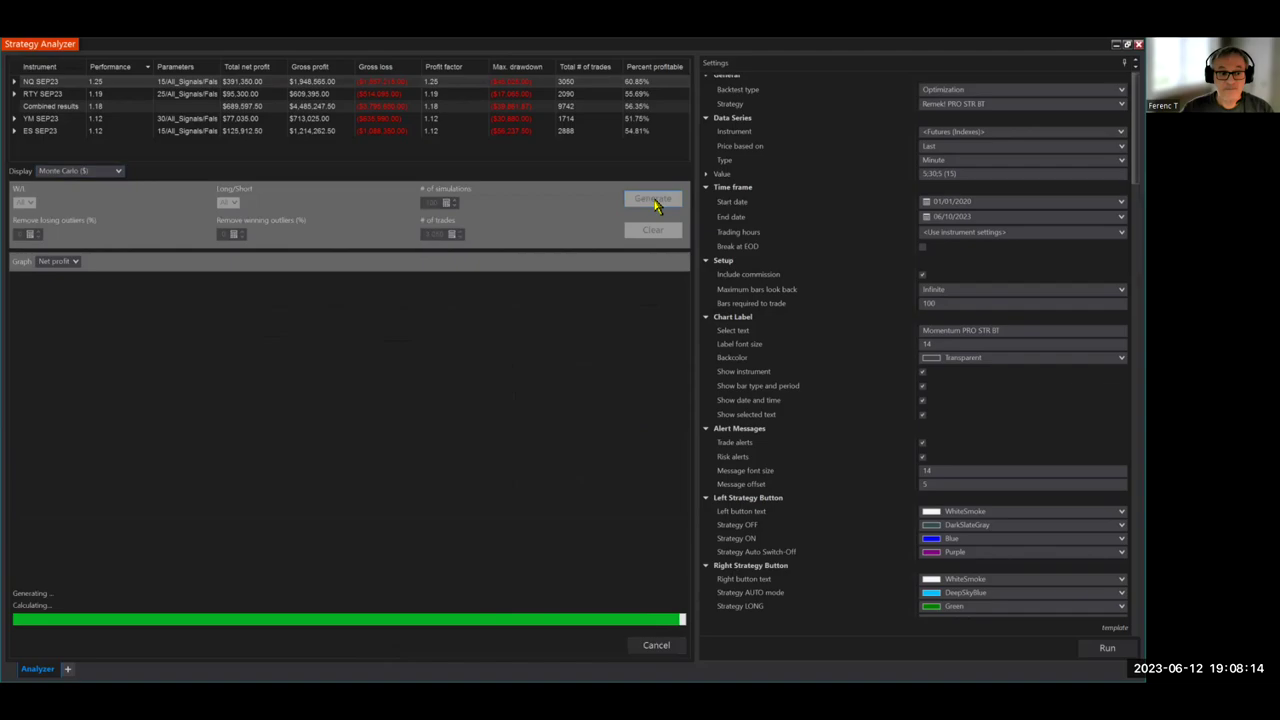
pyautogui.click(653, 200)
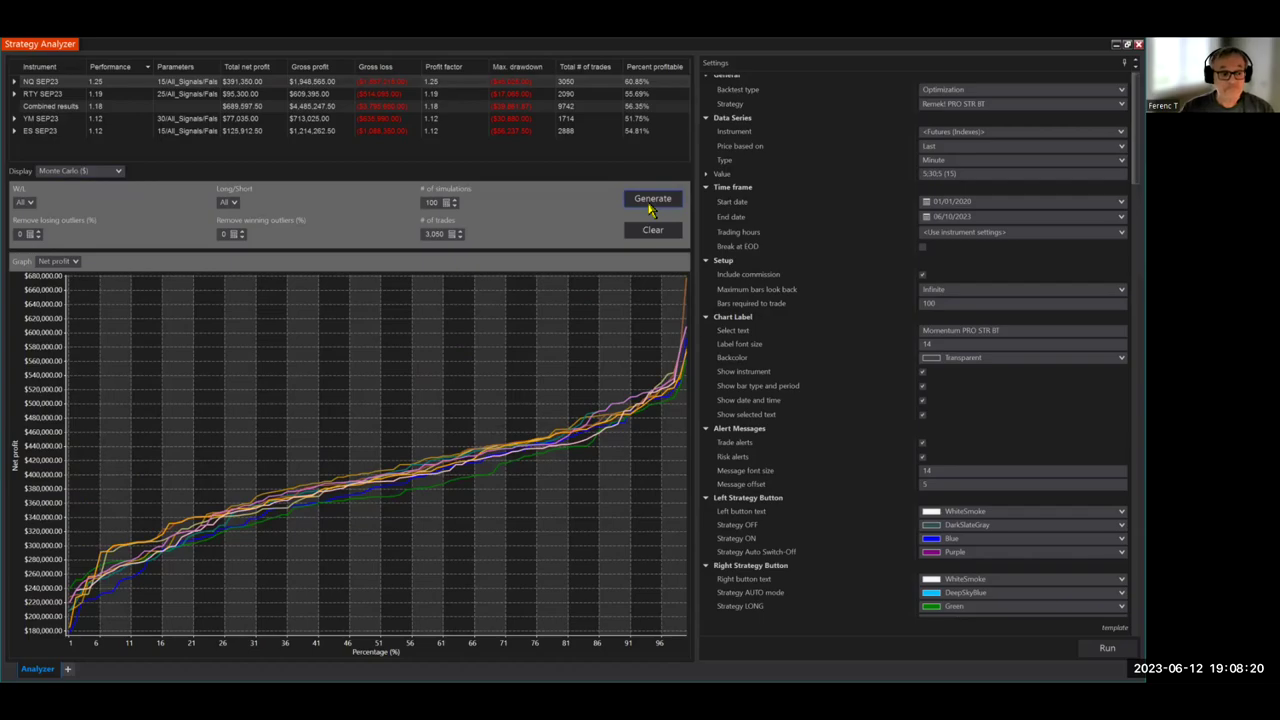
pyautogui.click(651, 204)
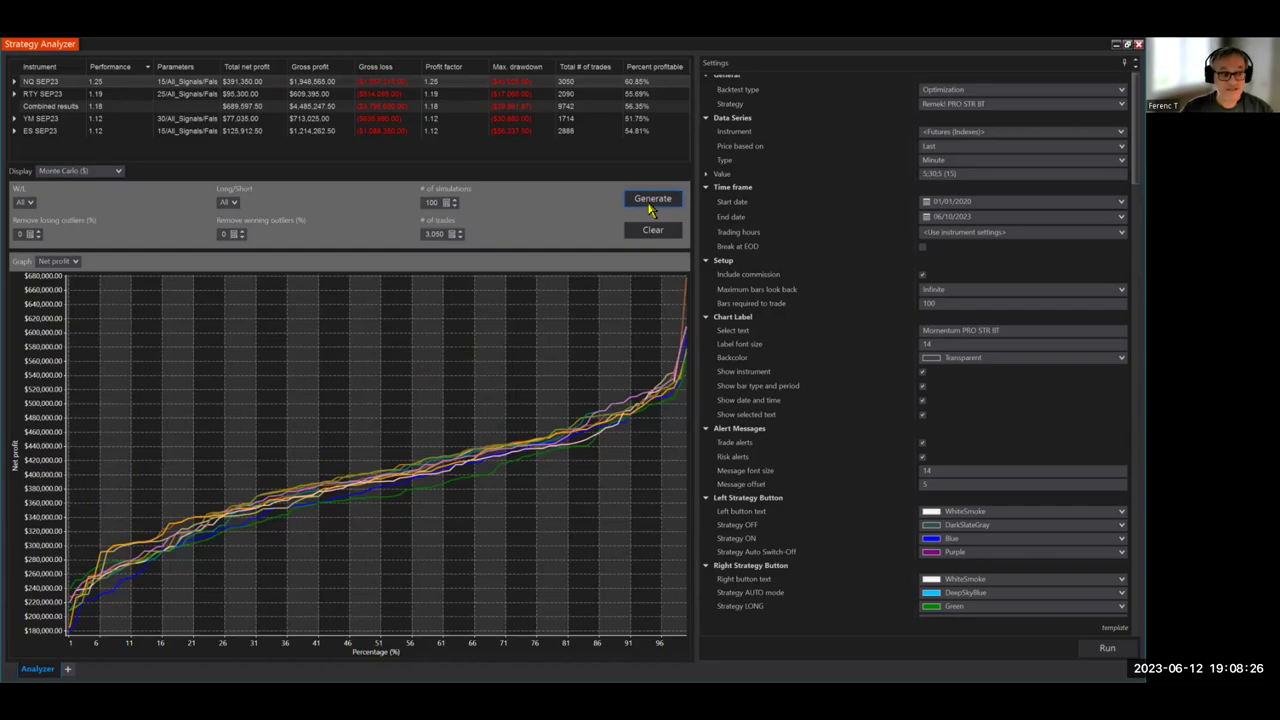
pyautogui.click(651, 200)
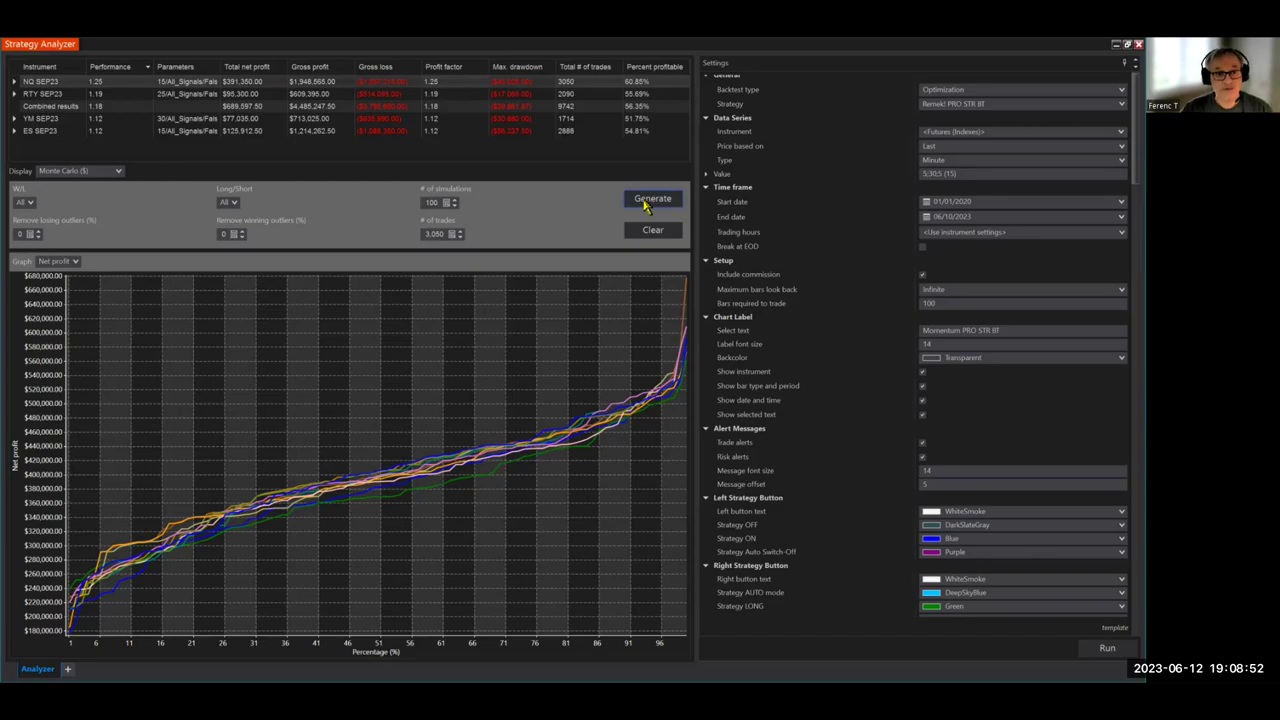
pyautogui.click(650, 199)
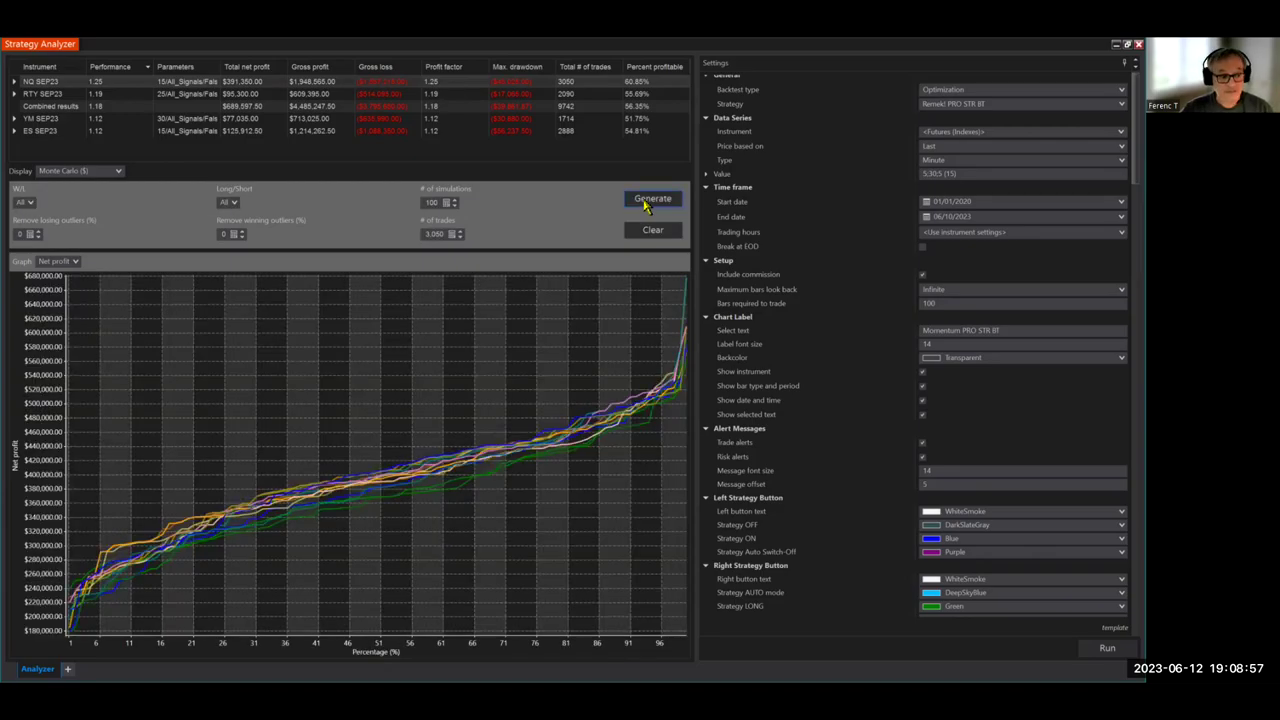
pyautogui.click(646, 203)
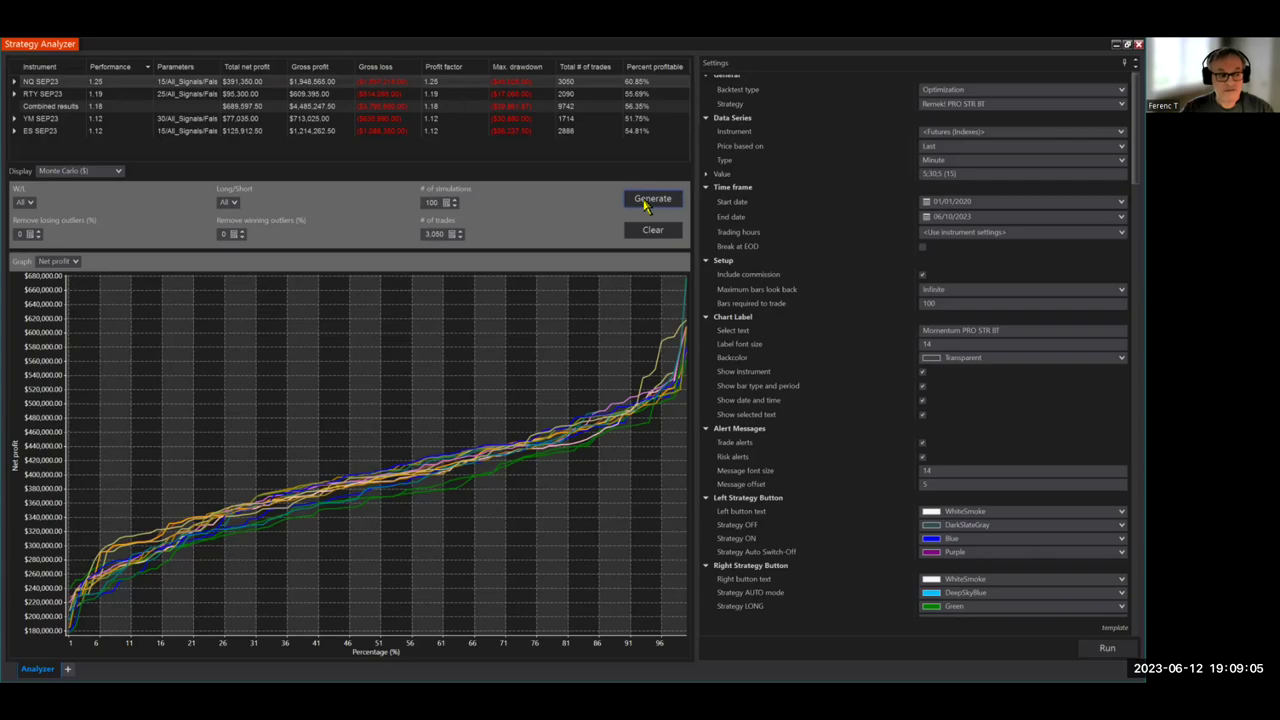
pyautogui.click(645, 201)
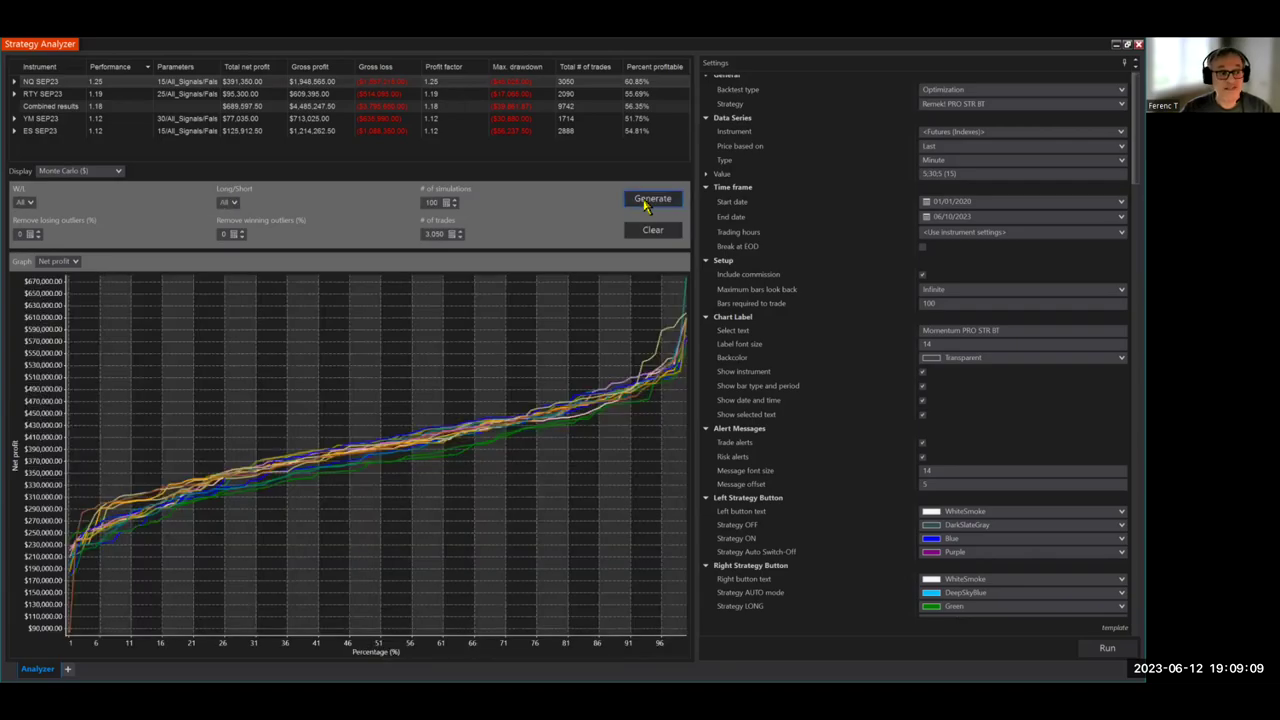
pyautogui.click(645, 201)
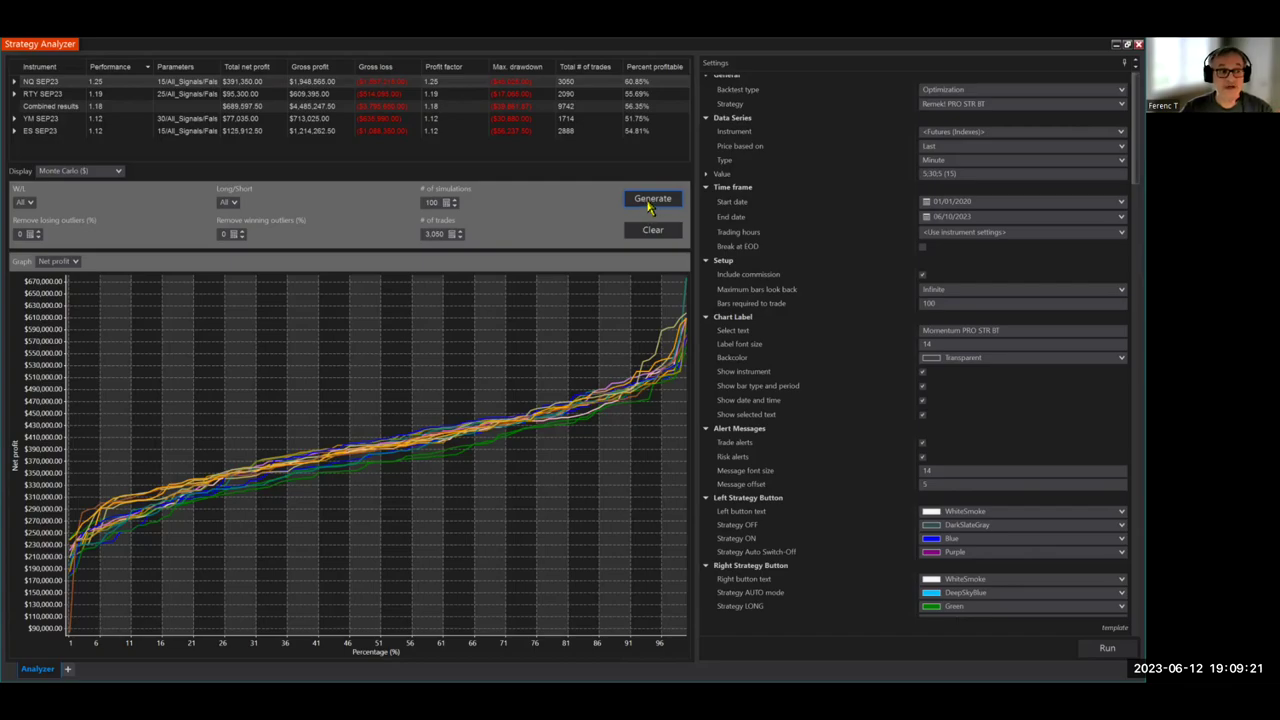
pyautogui.click(650, 199)
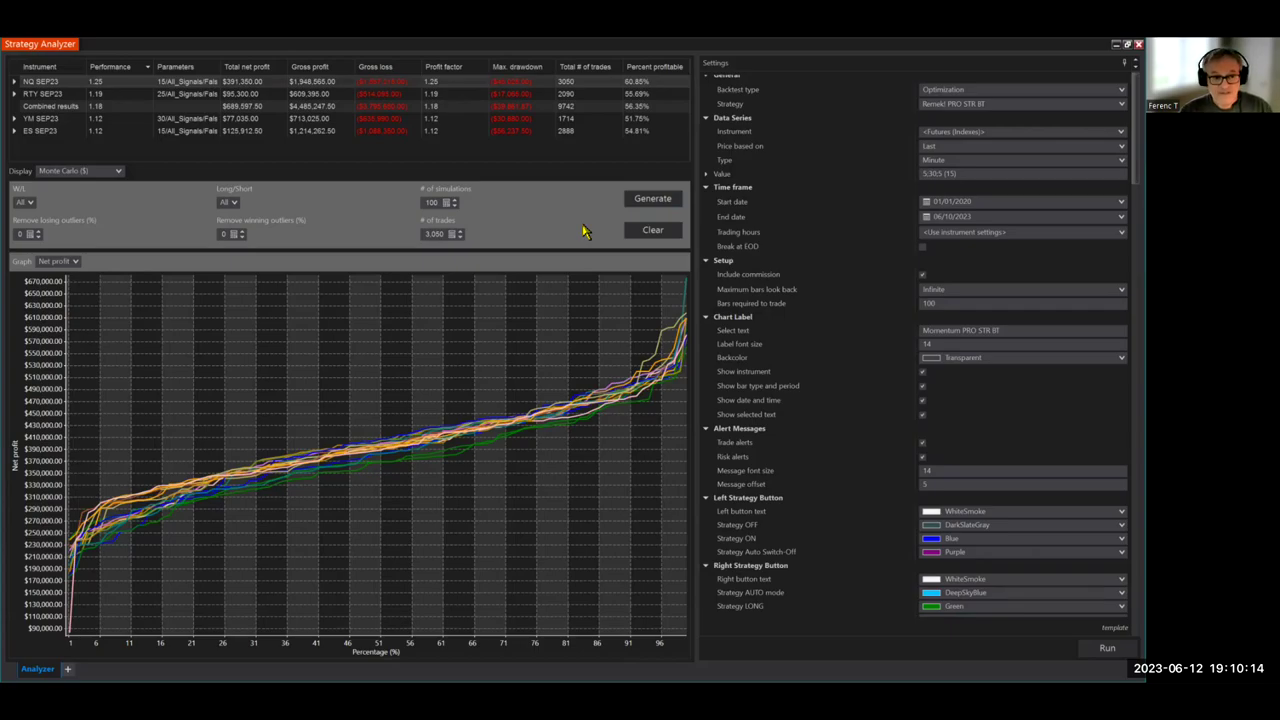
# - Switch the Monte Carlo graph to Profit factor and add repeated simulation runs with the same settings
pyautogui.click(58, 261)
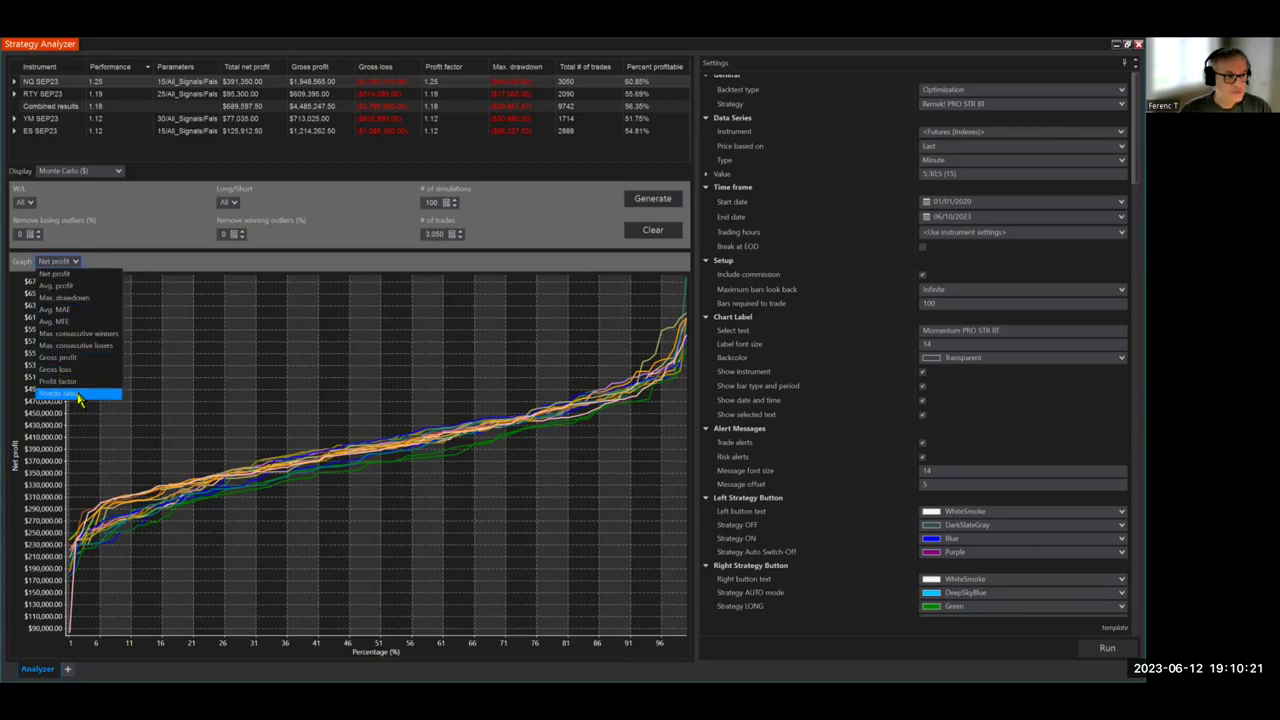
pyautogui.click(81, 384)
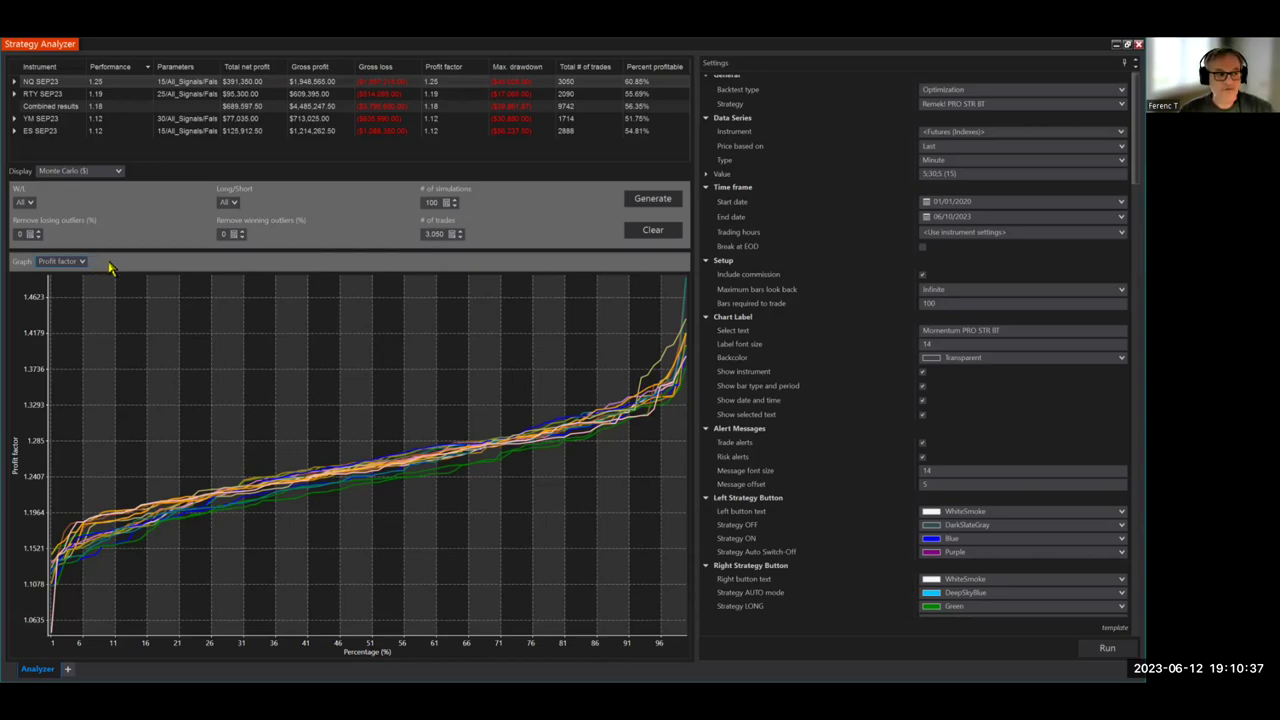
pyautogui.click(663, 201)
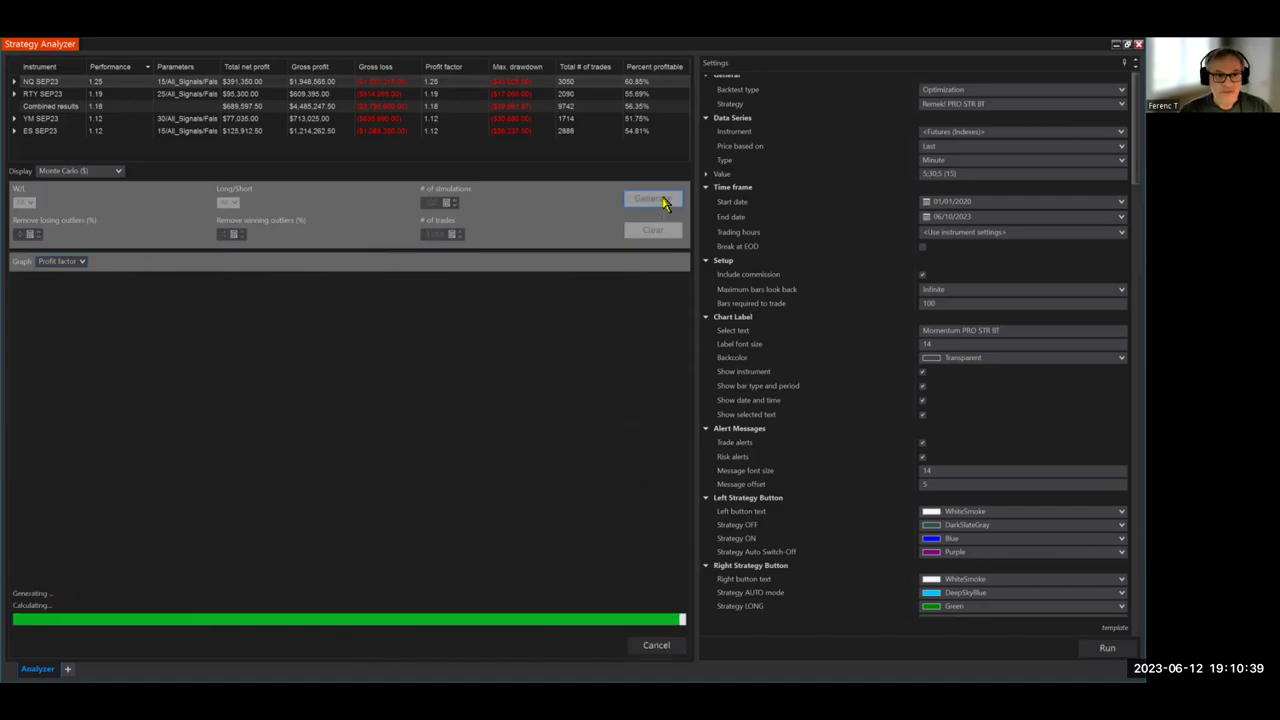
pyautogui.click(663, 201)
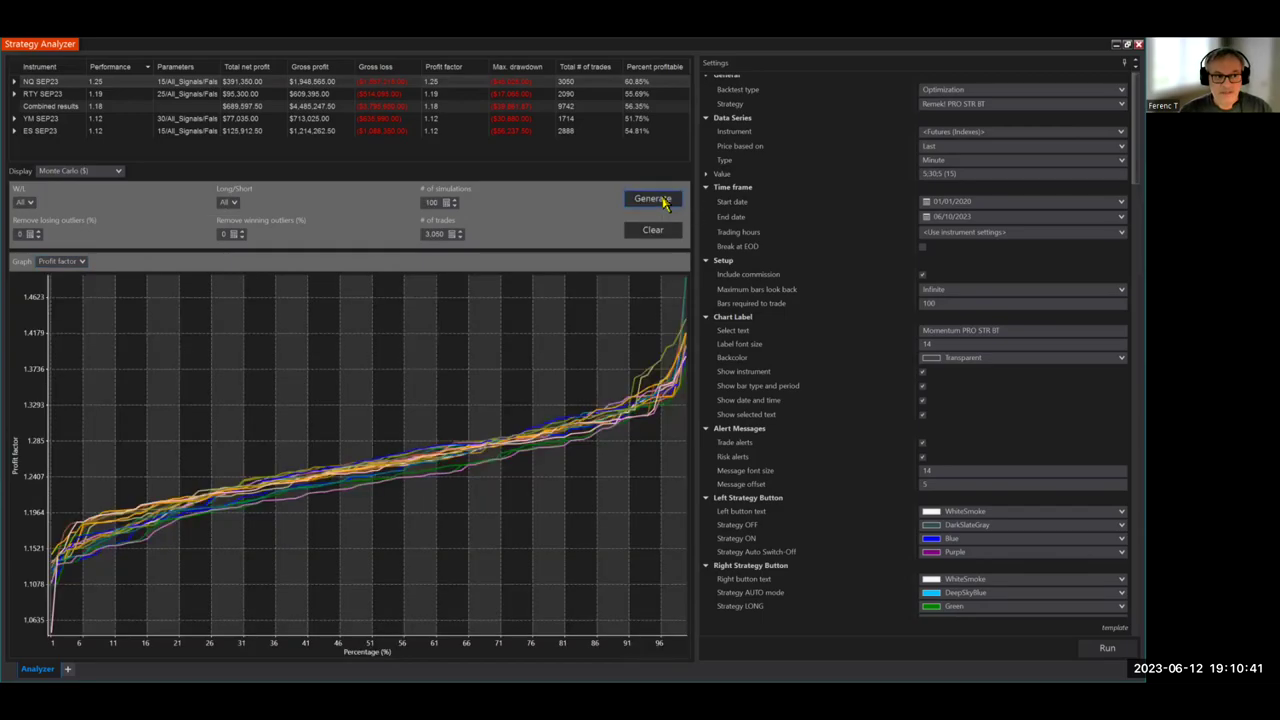
pyautogui.click(663, 201)
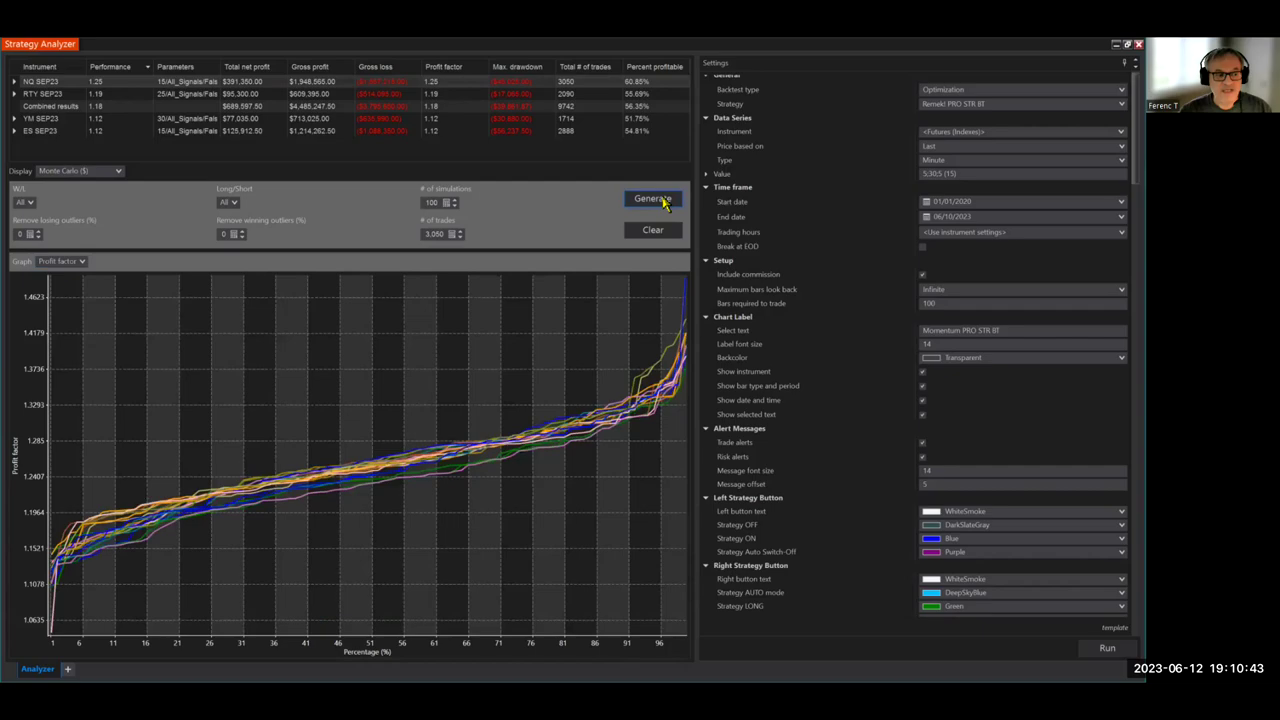
pyautogui.click(663, 201)
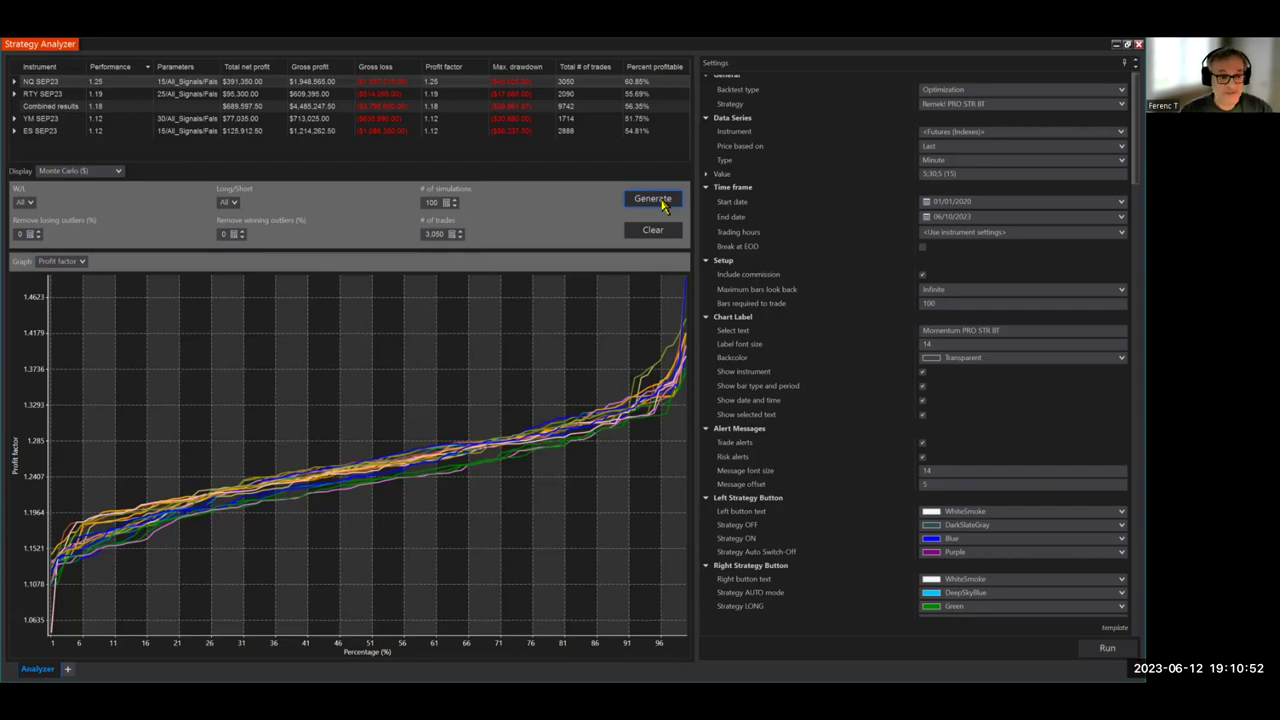
pyautogui.click(652, 199)
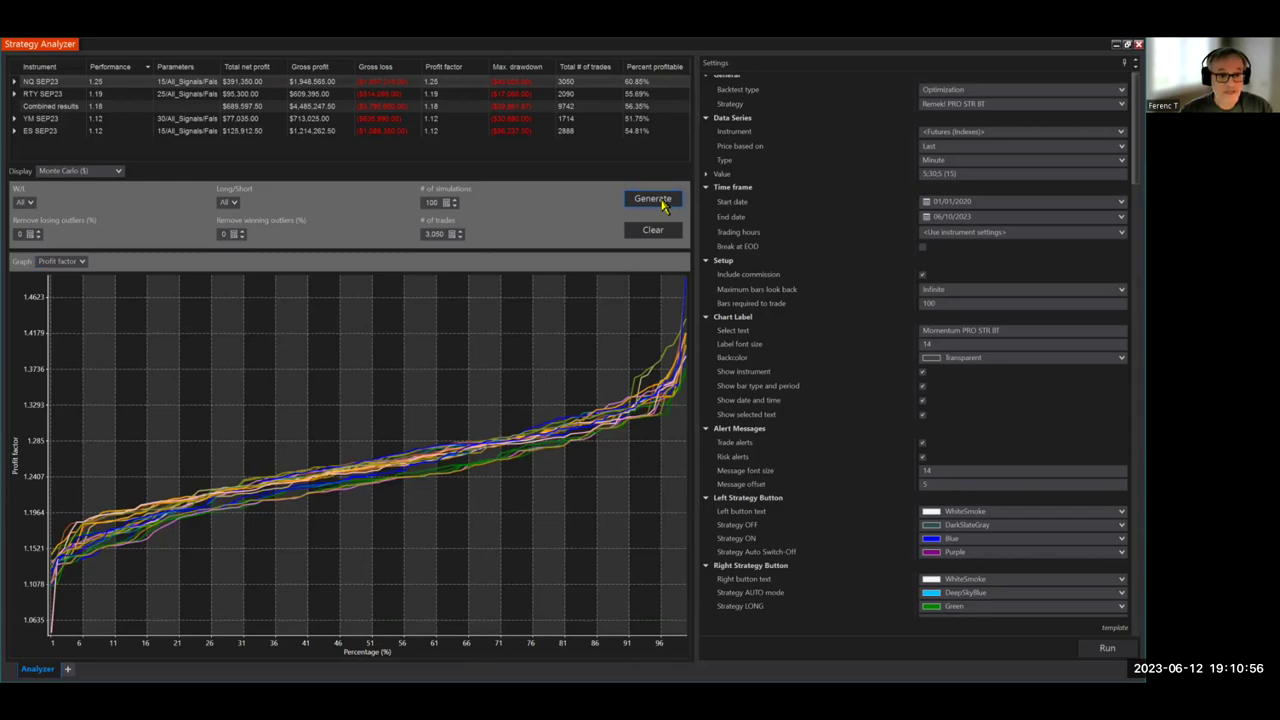
pyautogui.click(655, 200)
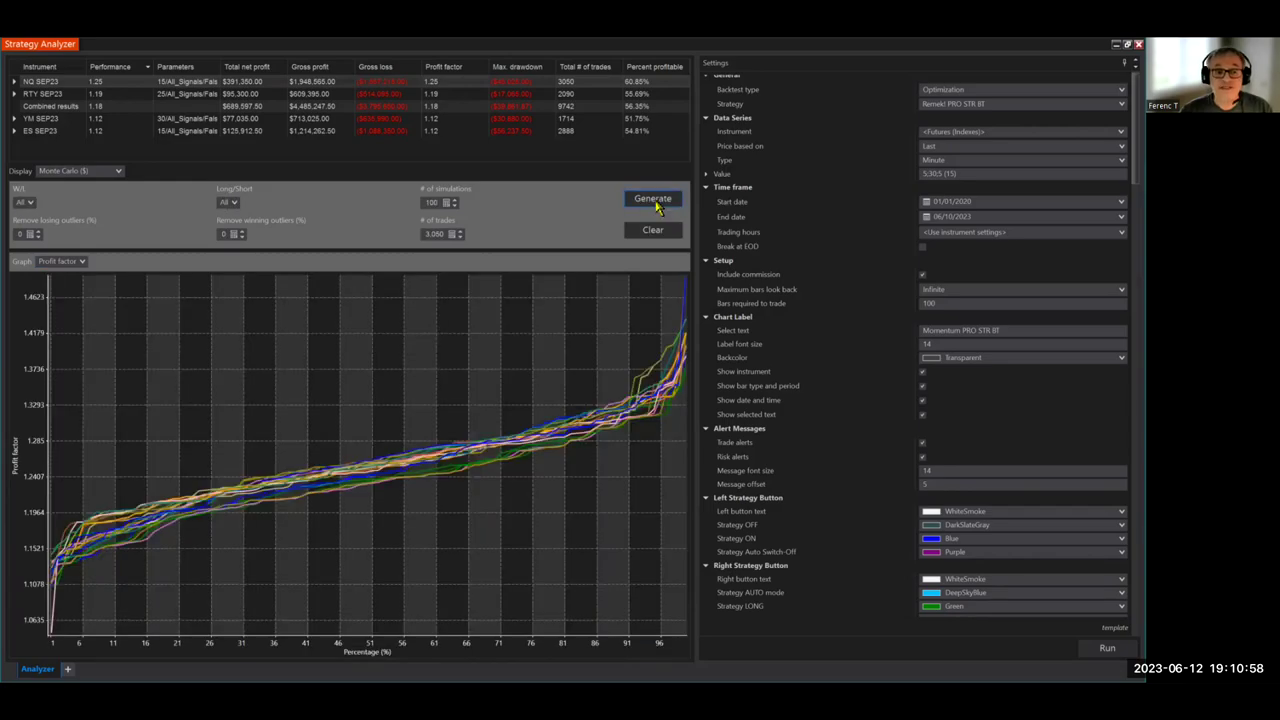
pyautogui.click(655, 200)
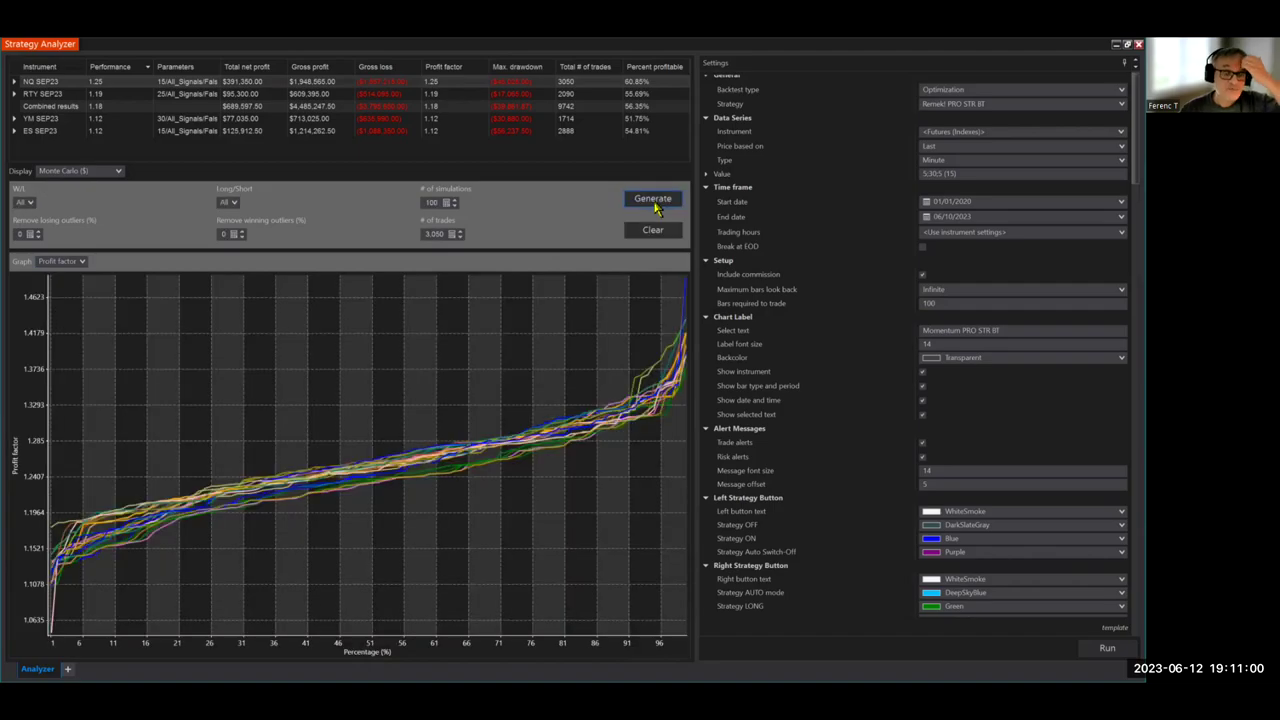
pyautogui.click(655, 203)
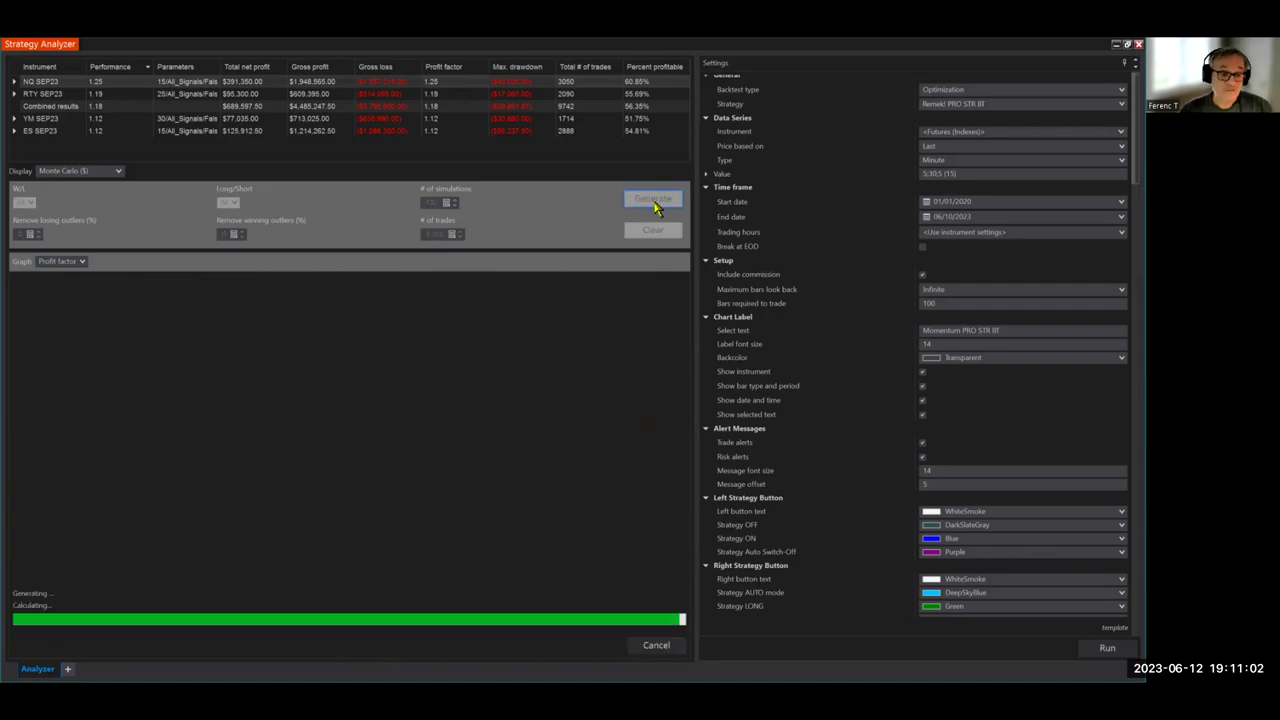
pyautogui.click(655, 202)
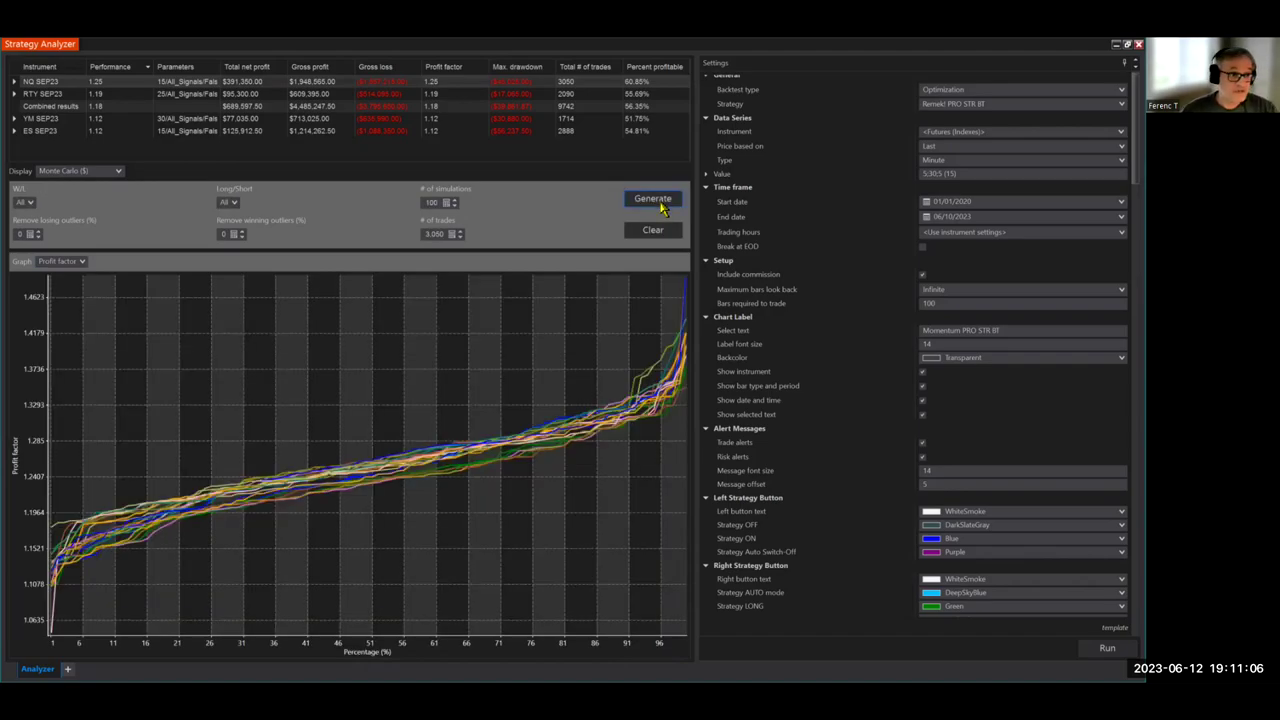
pyautogui.click(651, 206)
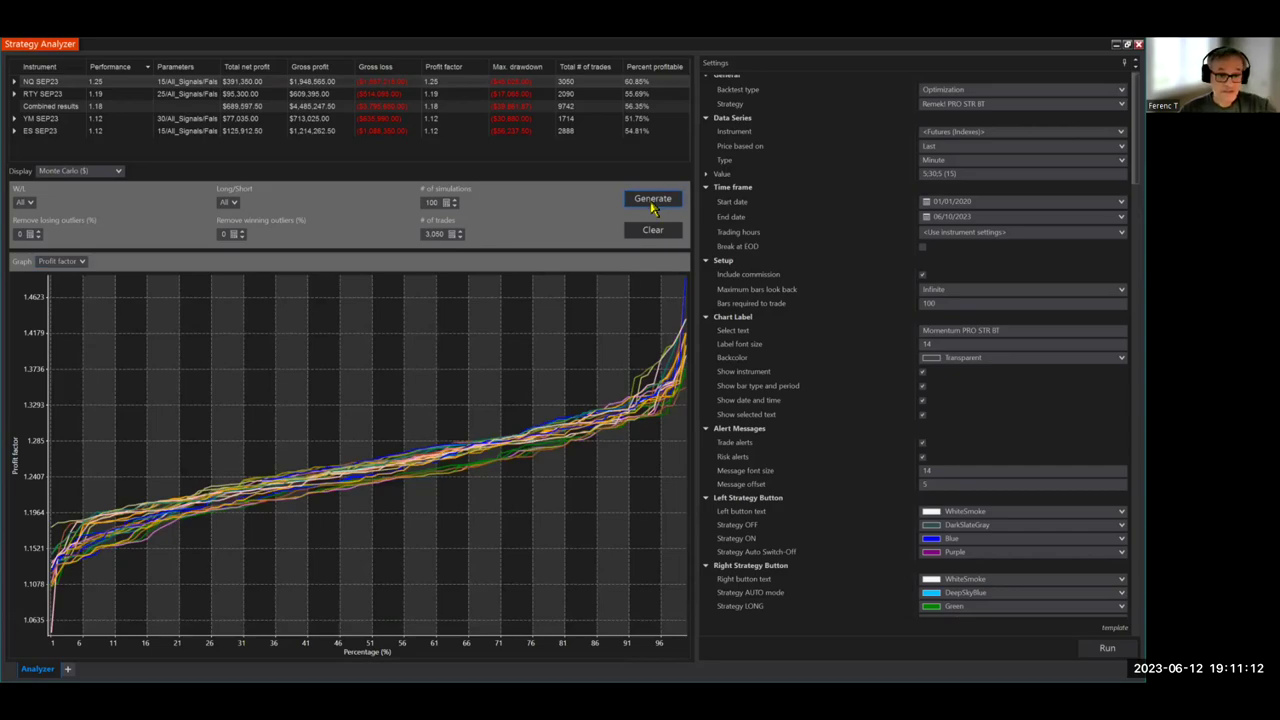
pyautogui.click(652, 200)
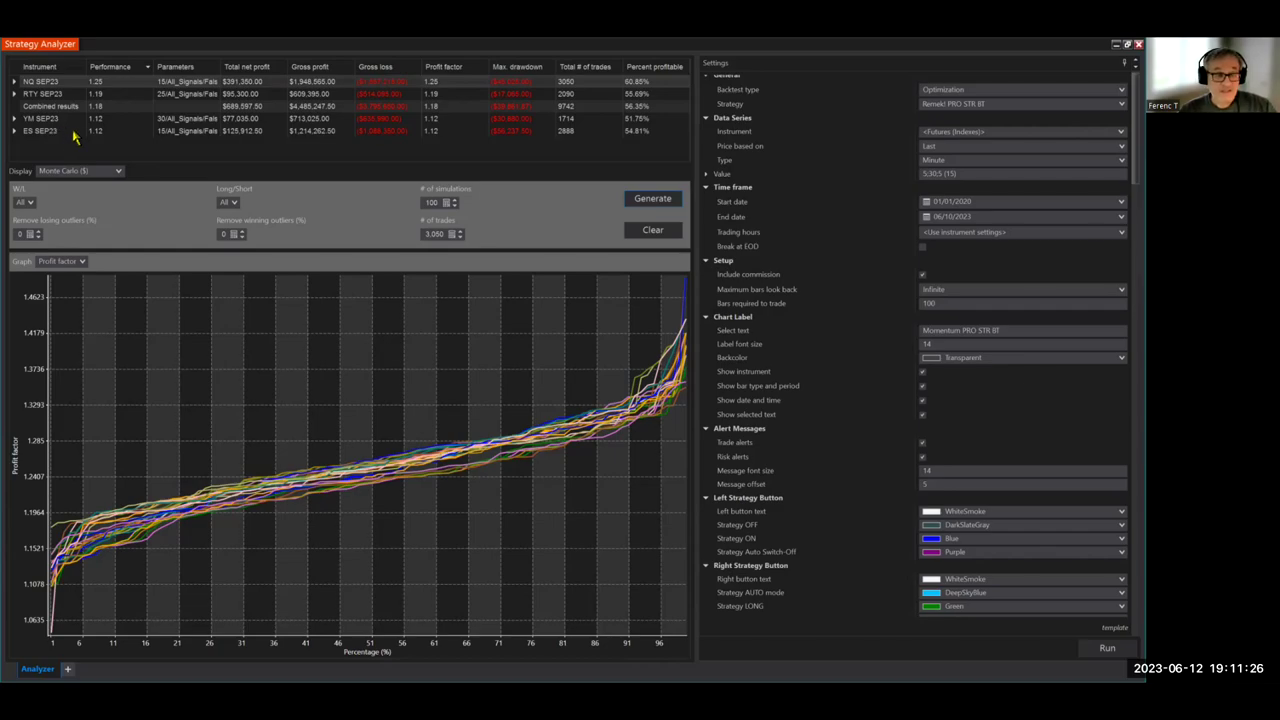
# - Clear the NQ SEP23 curves and generate a fresh Monte Carlo profit factor graph for the RTY SEP23 result with 100 simulations of 2,090 trades
pyautogui.press('Down')
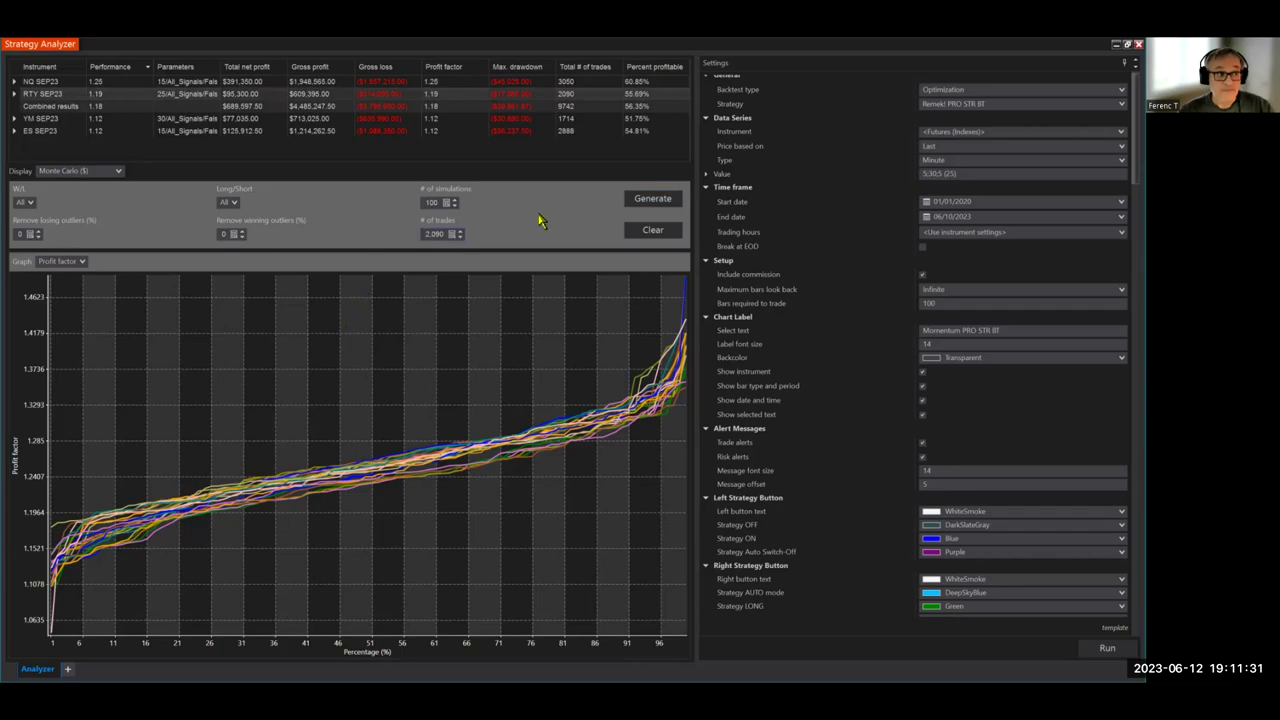
pyautogui.click(648, 201)
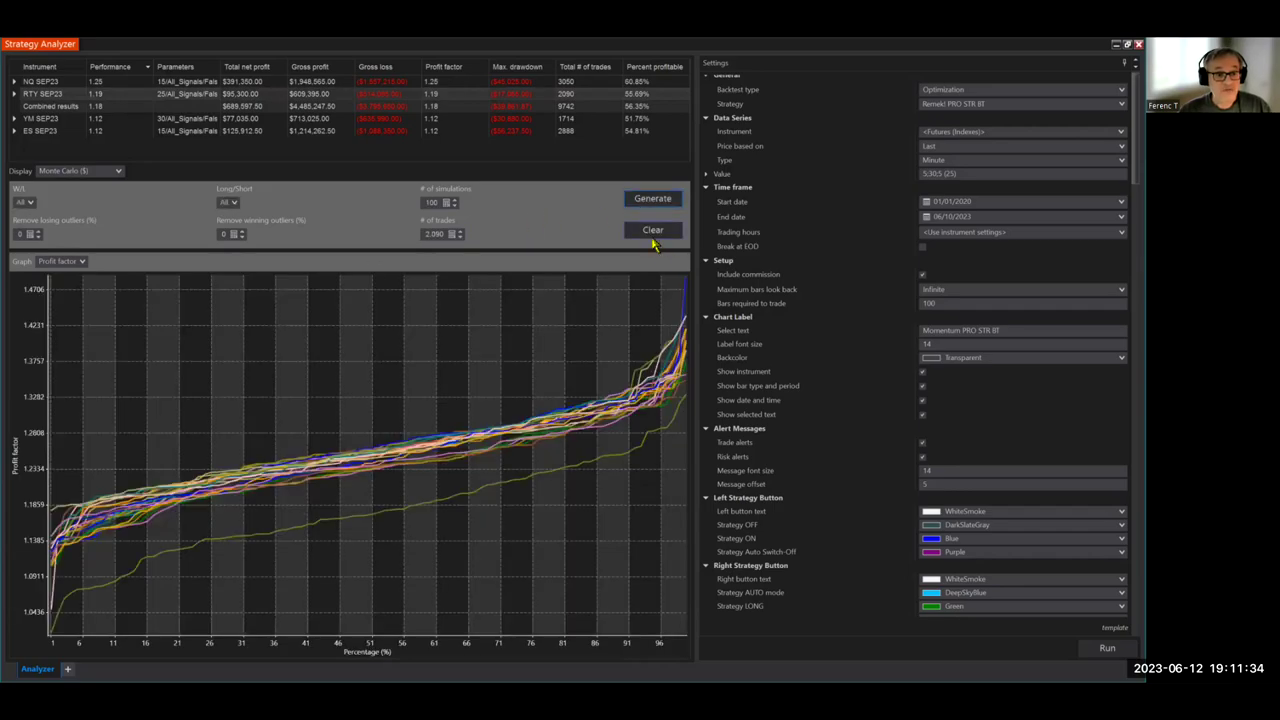
pyautogui.click(652, 232)
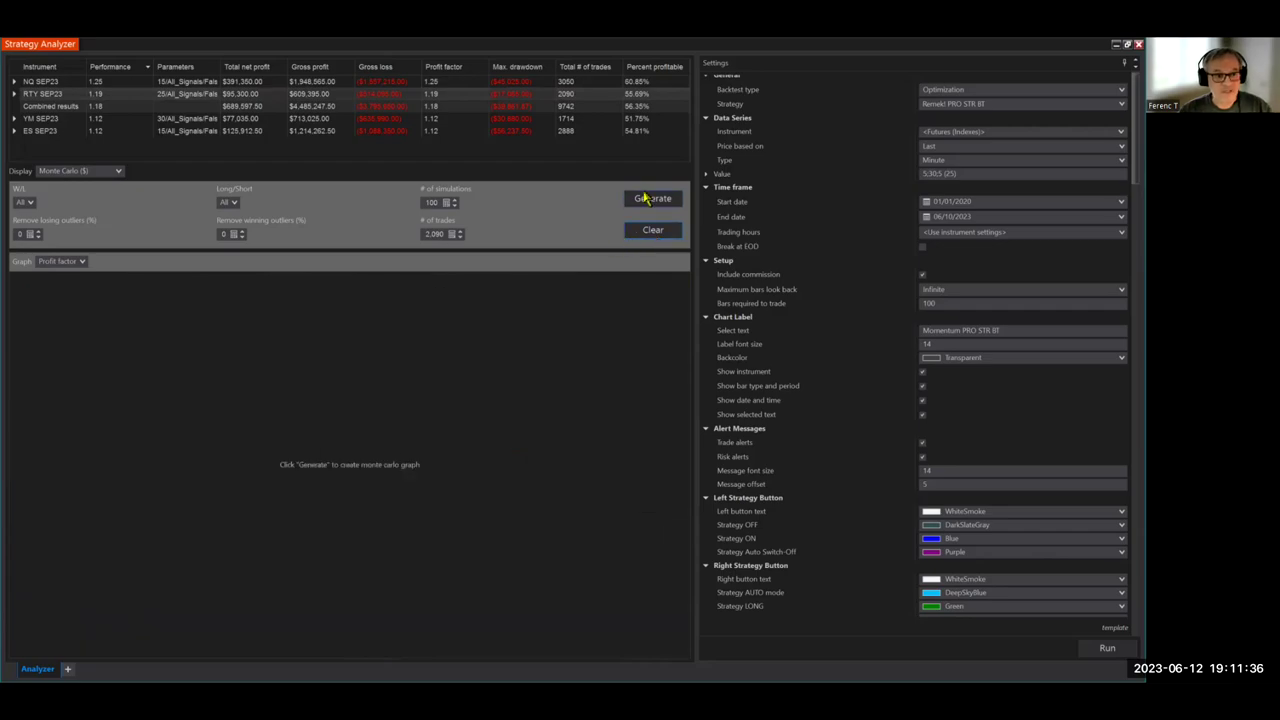
pyautogui.click(647, 199)
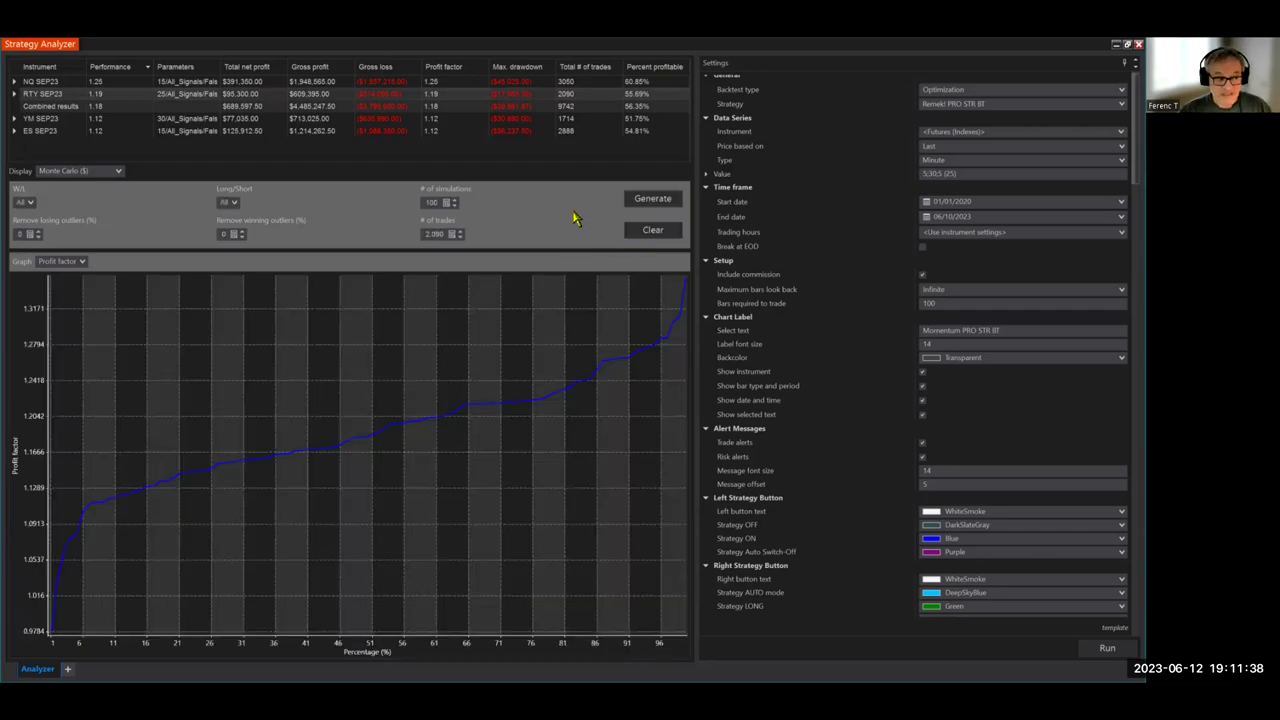
# - Add repeated Monte Carlo runs with the same settings to the RTY SEP23 profit factor graph to compare the curves
pyautogui.click(651, 201)
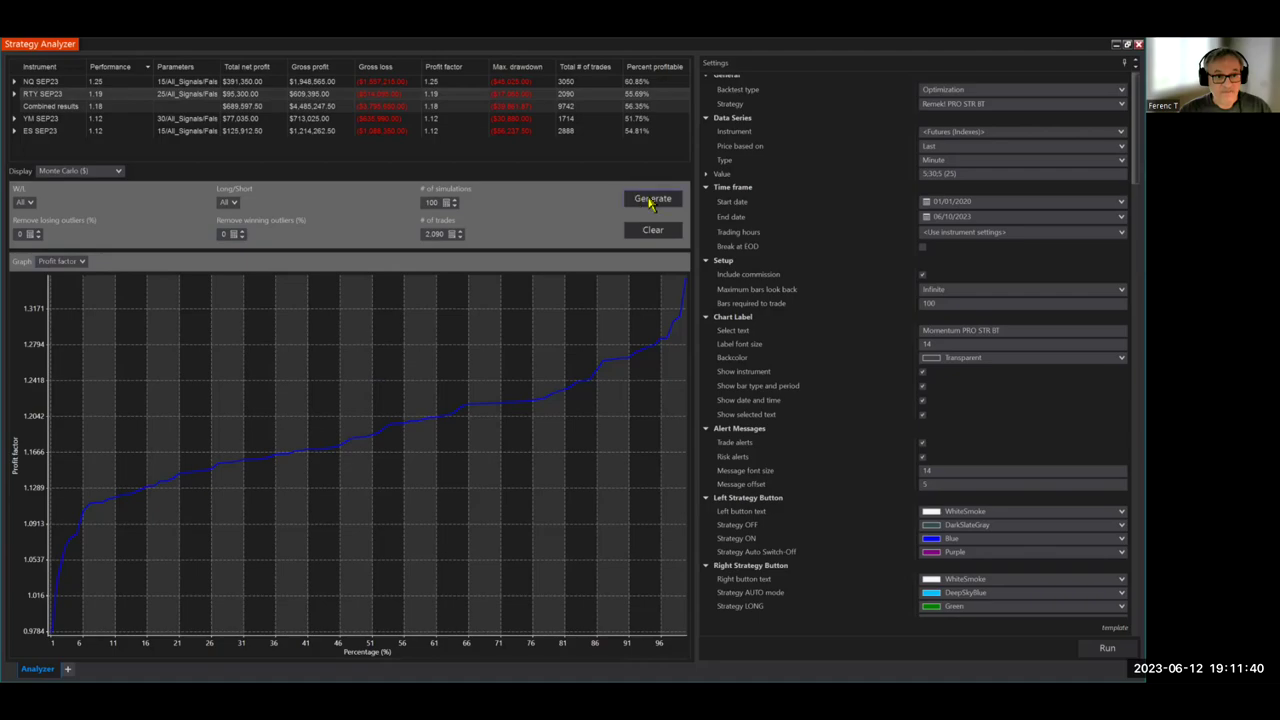
pyautogui.click(651, 202)
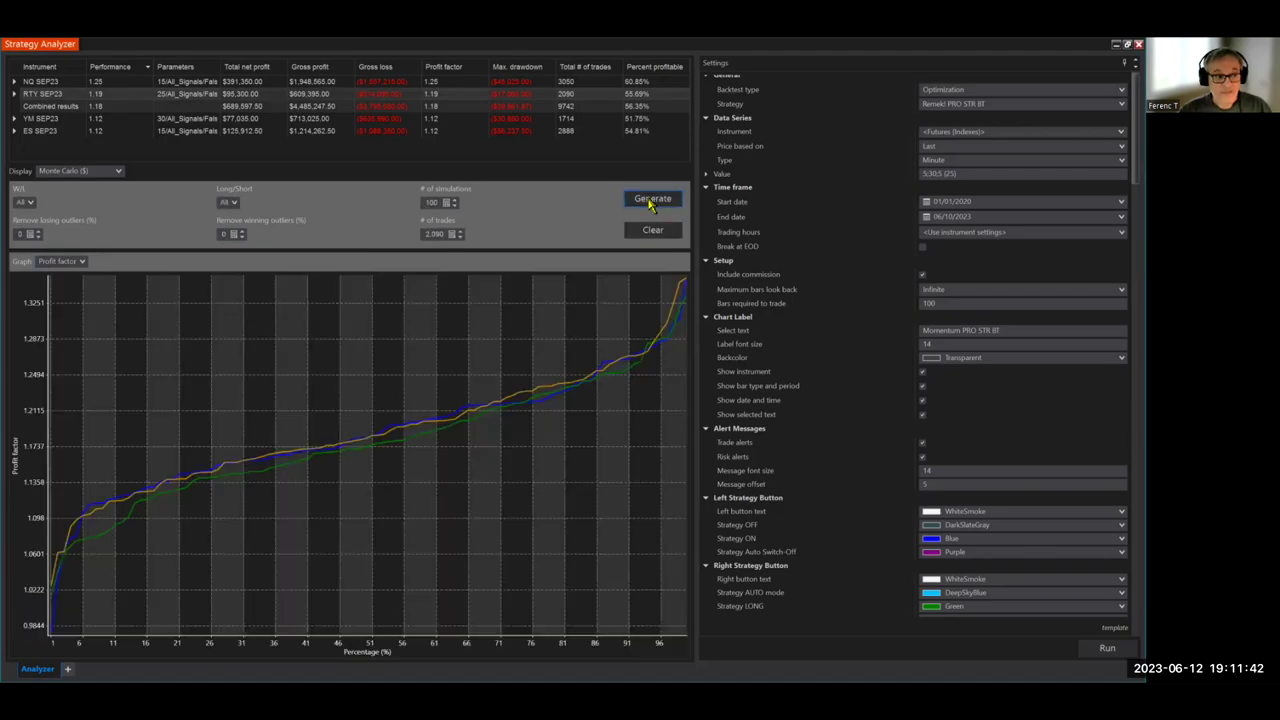
pyautogui.click(650, 203)
pyautogui.click(649, 205)
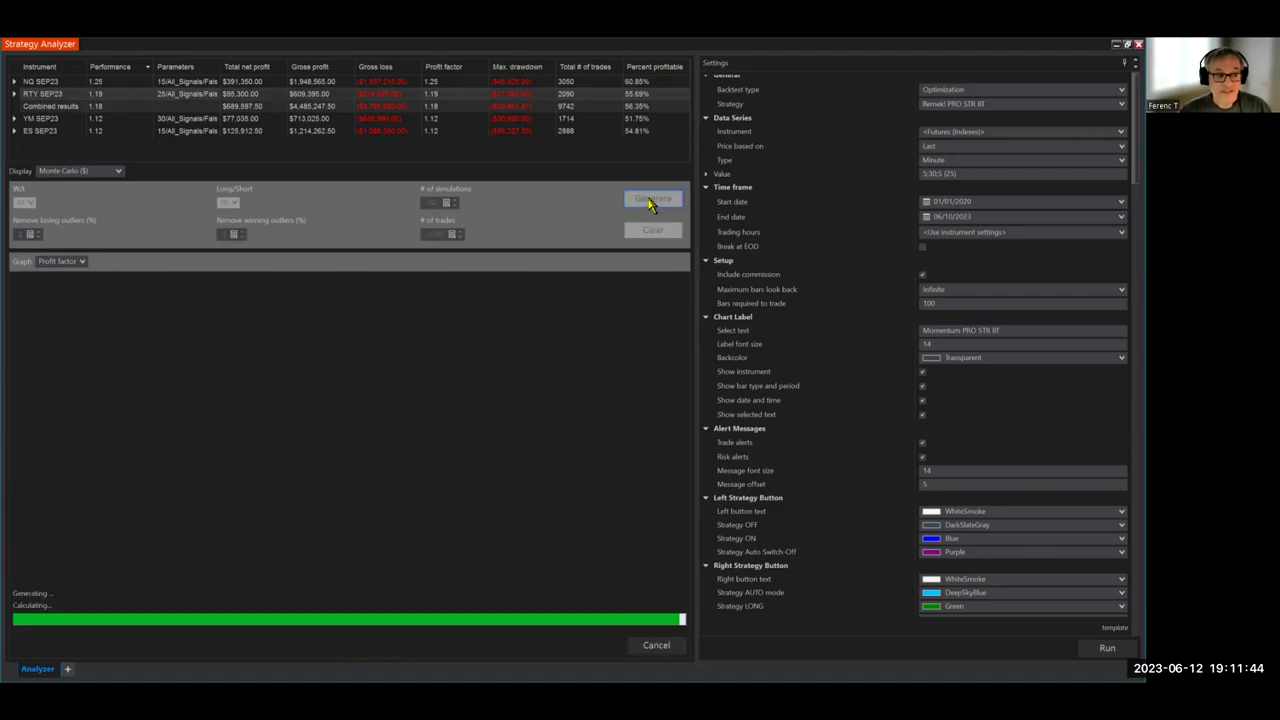
pyautogui.click(651, 200)
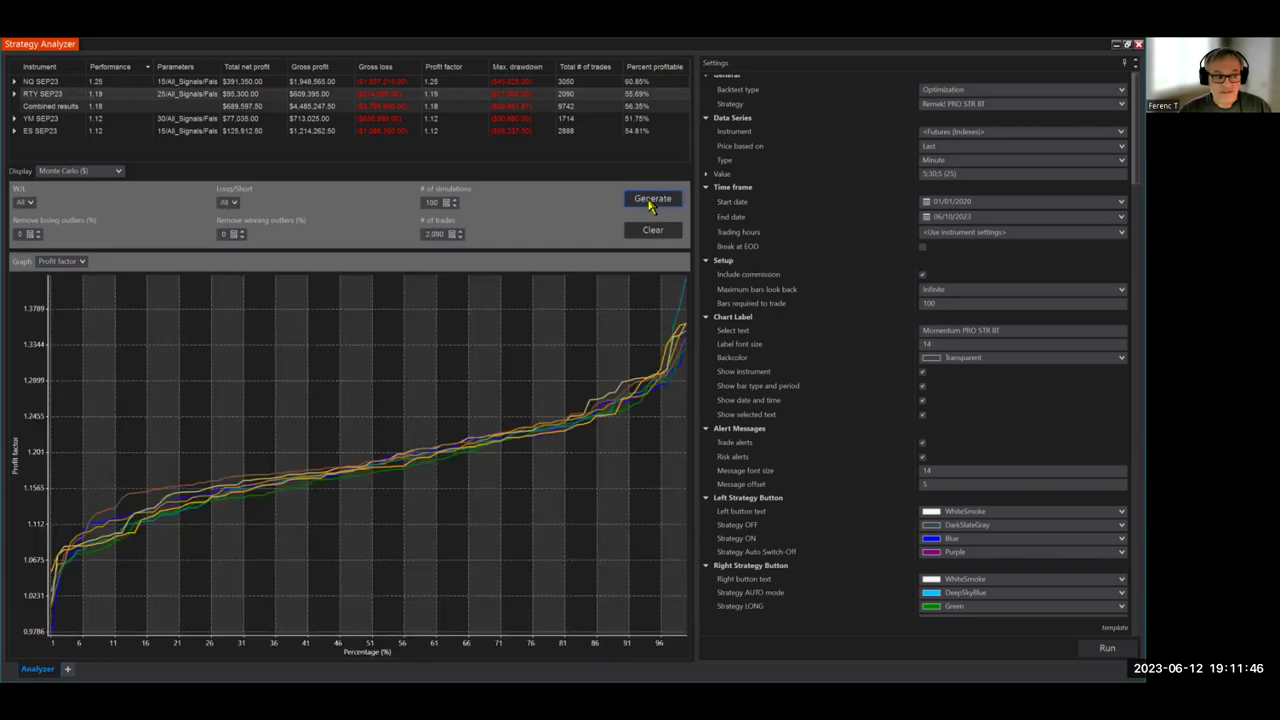
pyautogui.click(651, 200)
pyautogui.click(651, 200)
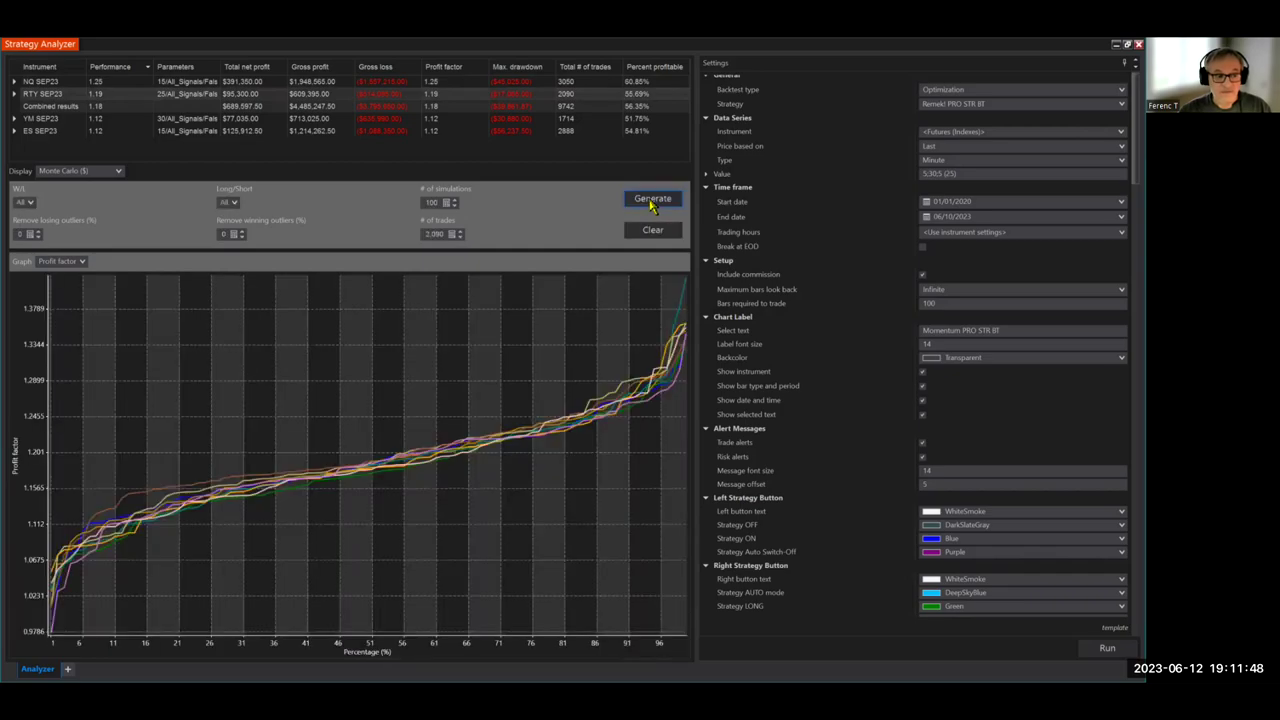
pyautogui.click(651, 200)
pyautogui.click(651, 200)
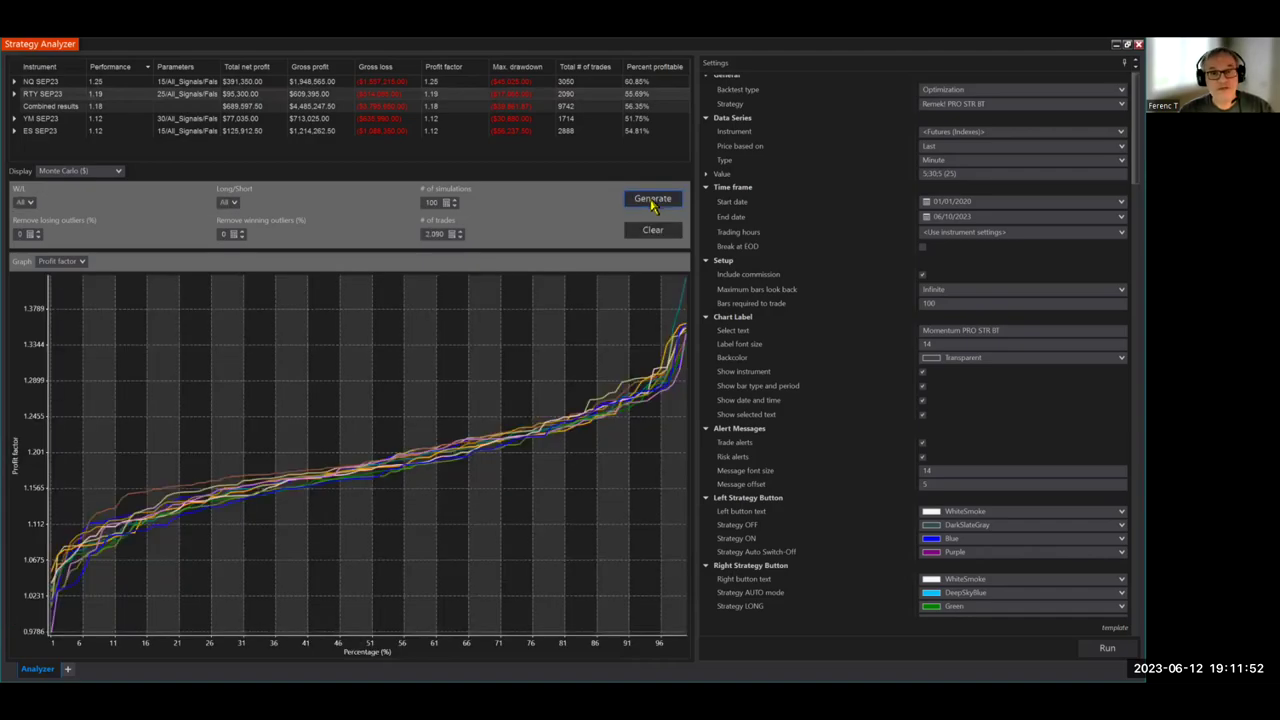
pyautogui.click(652, 200)
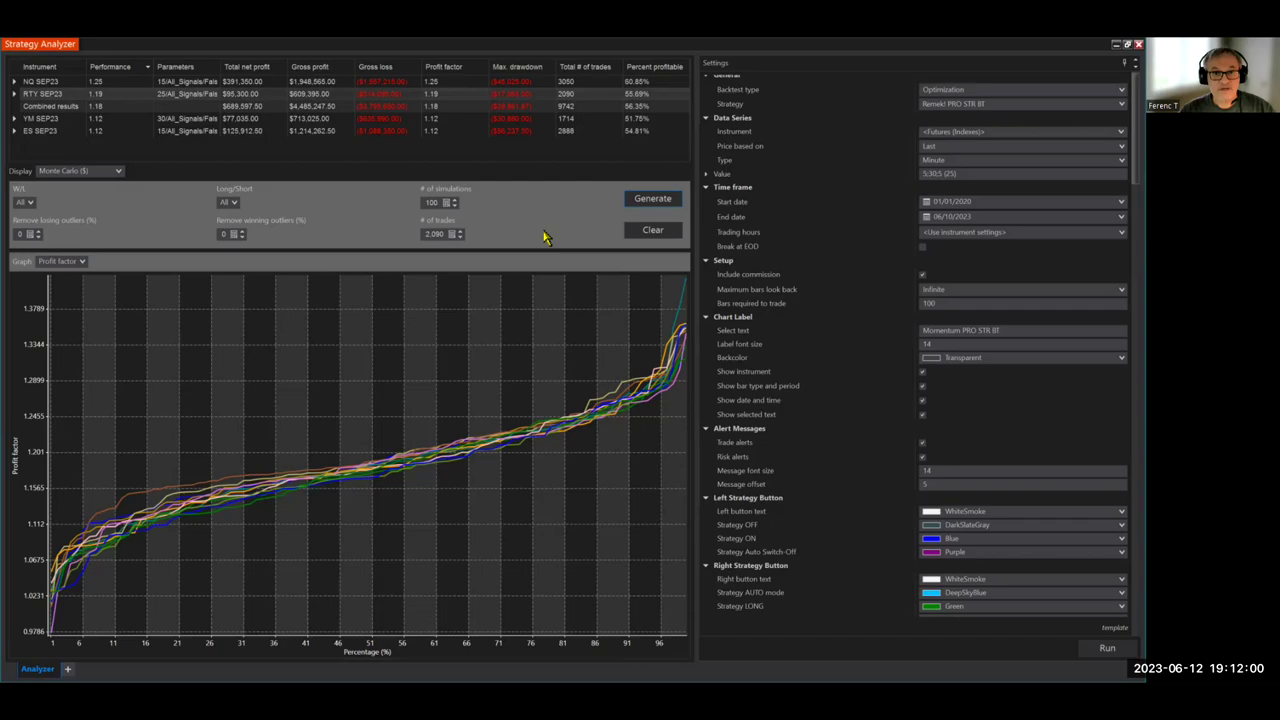
# - Select the YM SEP23 result for the Monte Carlo profit factor simulation
pyautogui.press('Down')
pyautogui.press('Down')
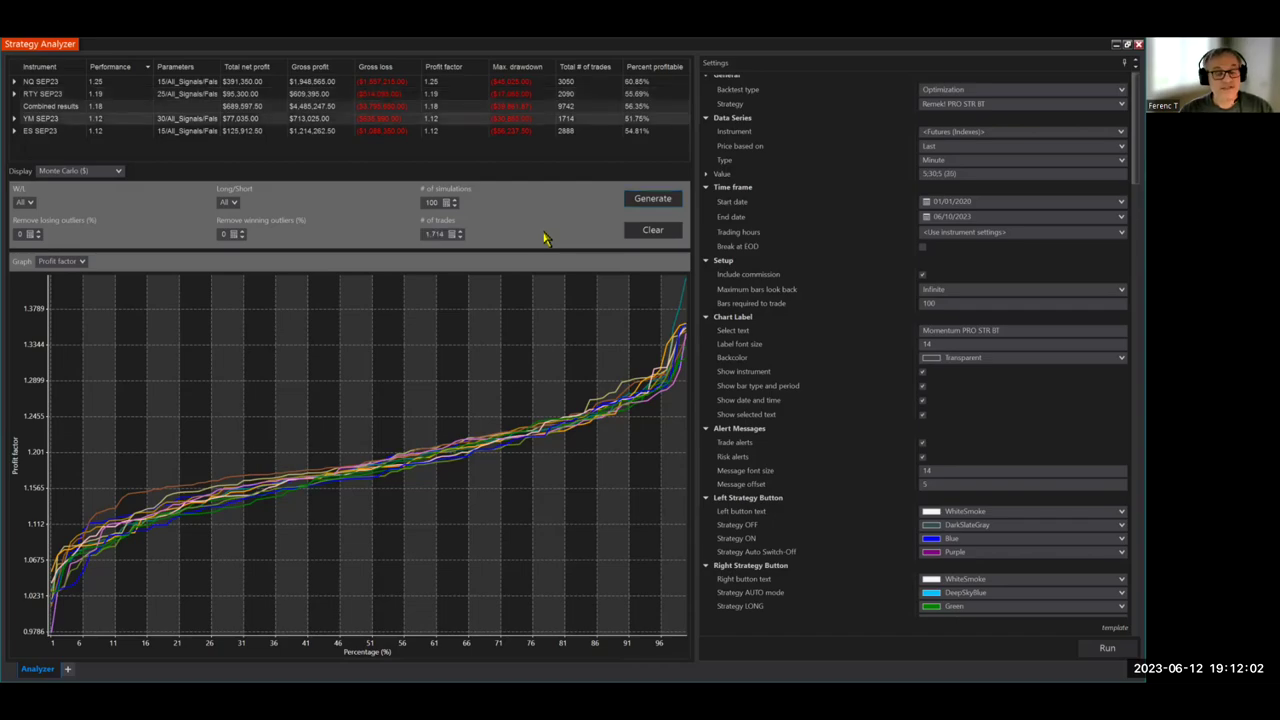